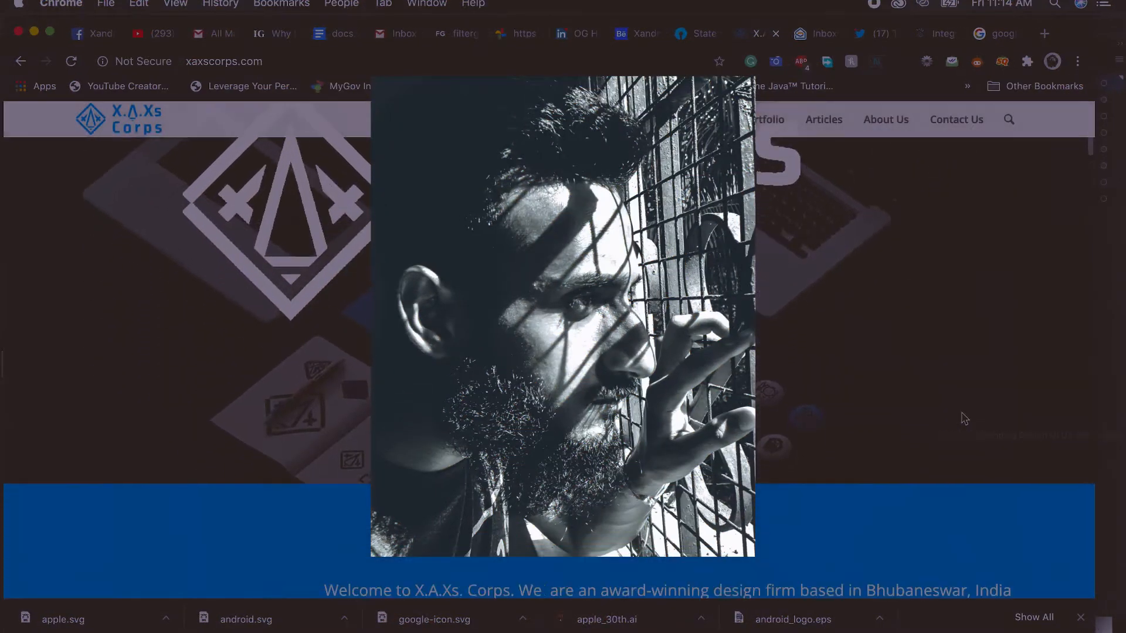
scroll(963, 418, "down", 5)
scroll(961, 411, "down", 5)
scroll(962, 412, "down", 3)
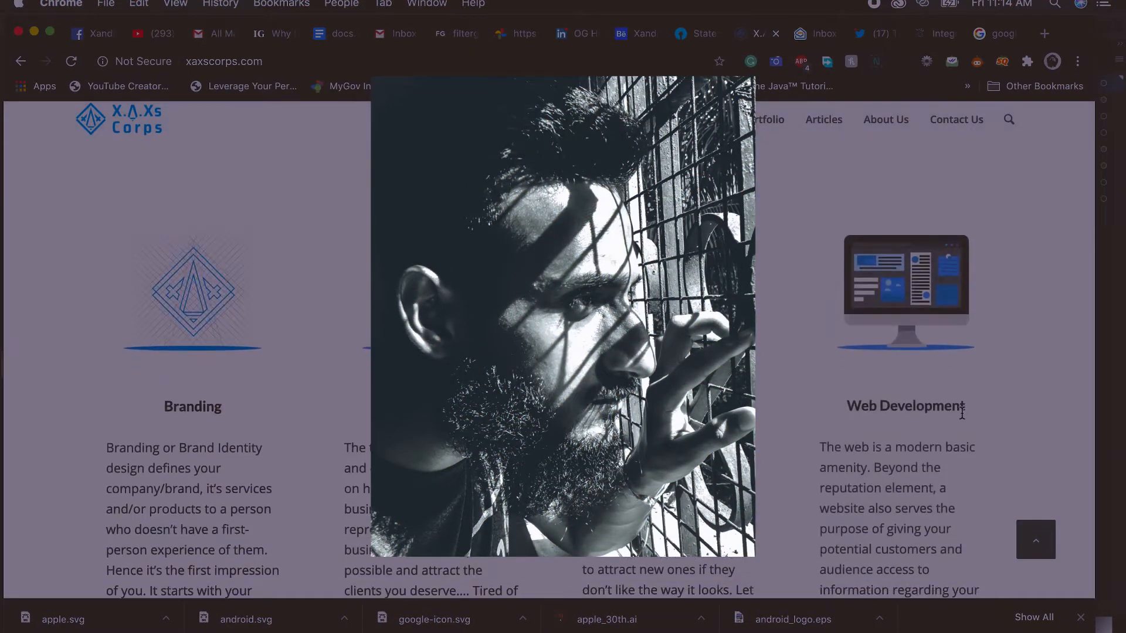
scroll(962, 412, "down", 5)
scroll(962, 412, "down", 5)
scroll(961, 412, "down", 3)
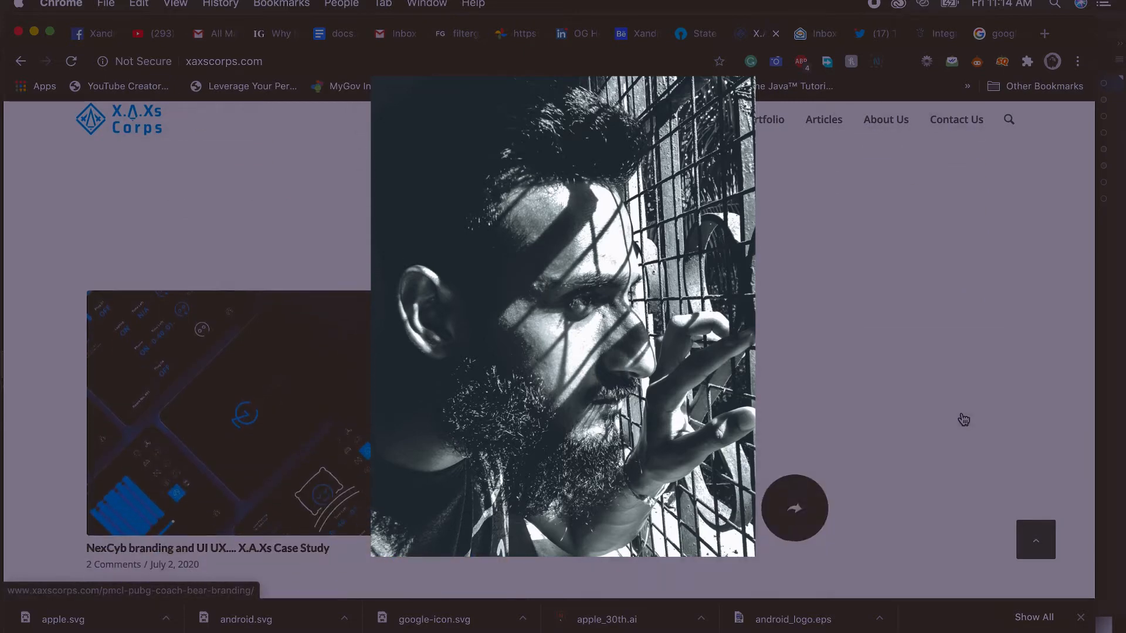
scroll(1063, 409, "down", 4)
scroll(1062, 409, "down", 4)
scroll(1062, 409, "down", 4)
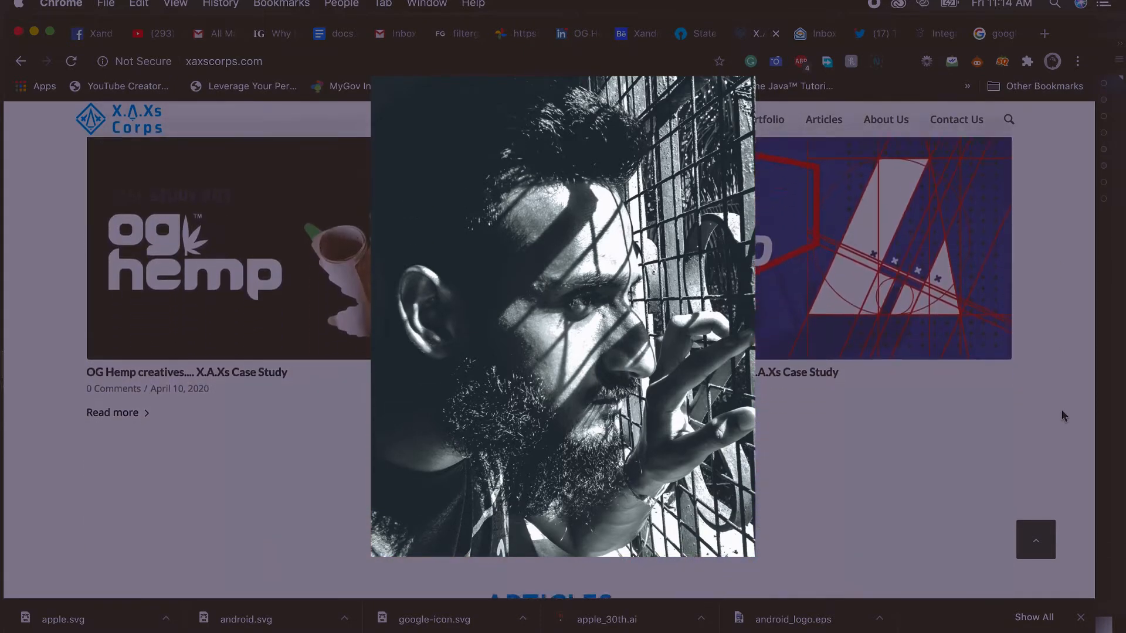
scroll(1062, 409, "down", 4)
scroll(1062, 416, "down", 4)
scroll(1063, 416, "down", 4)
scroll(1063, 416, "down", 4)
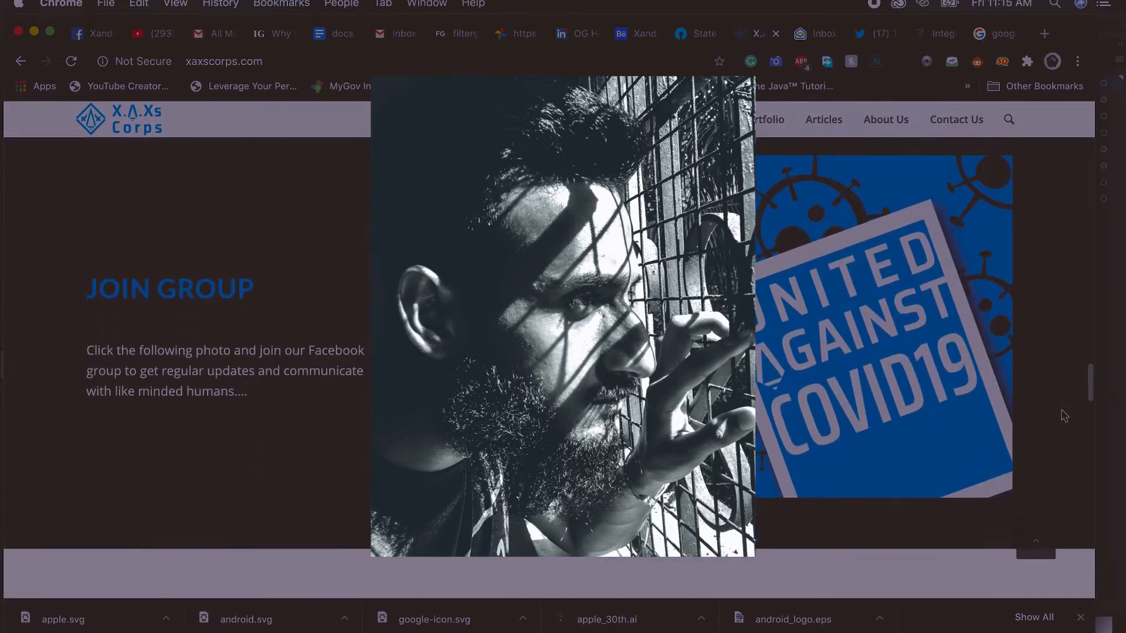
scroll(1062, 417, "down", 4)
scroll(1062, 416, "down", 4)
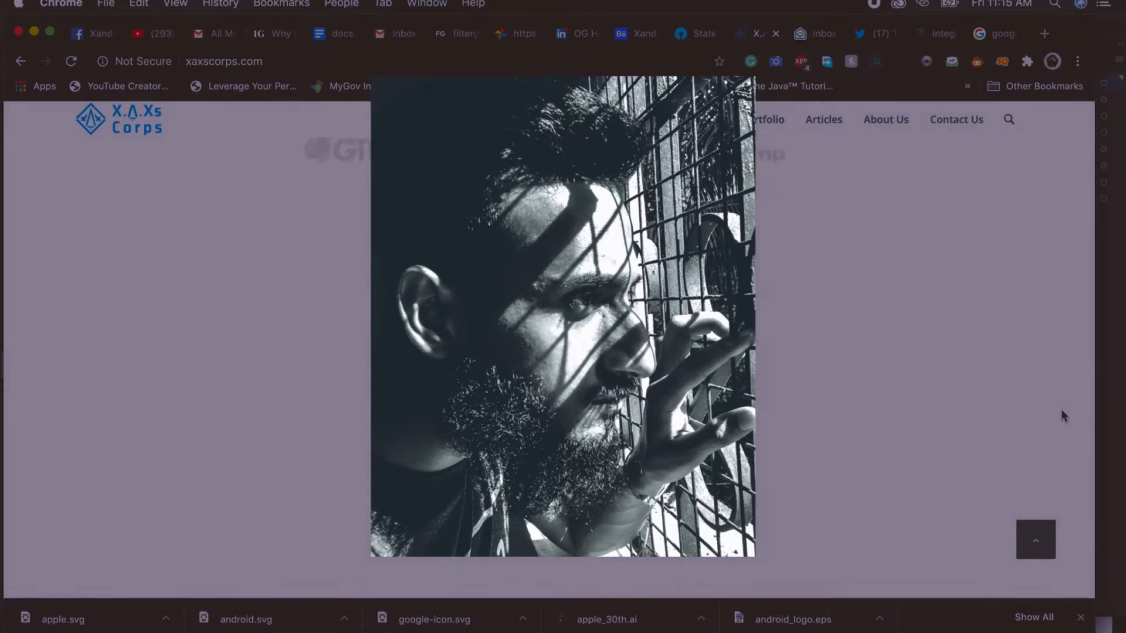
scroll(1063, 416, "up", 5)
scroll(1063, 417, "up", 5)
scroll(1063, 416, "up", 5)
scroll(1062, 409, "down", 5)
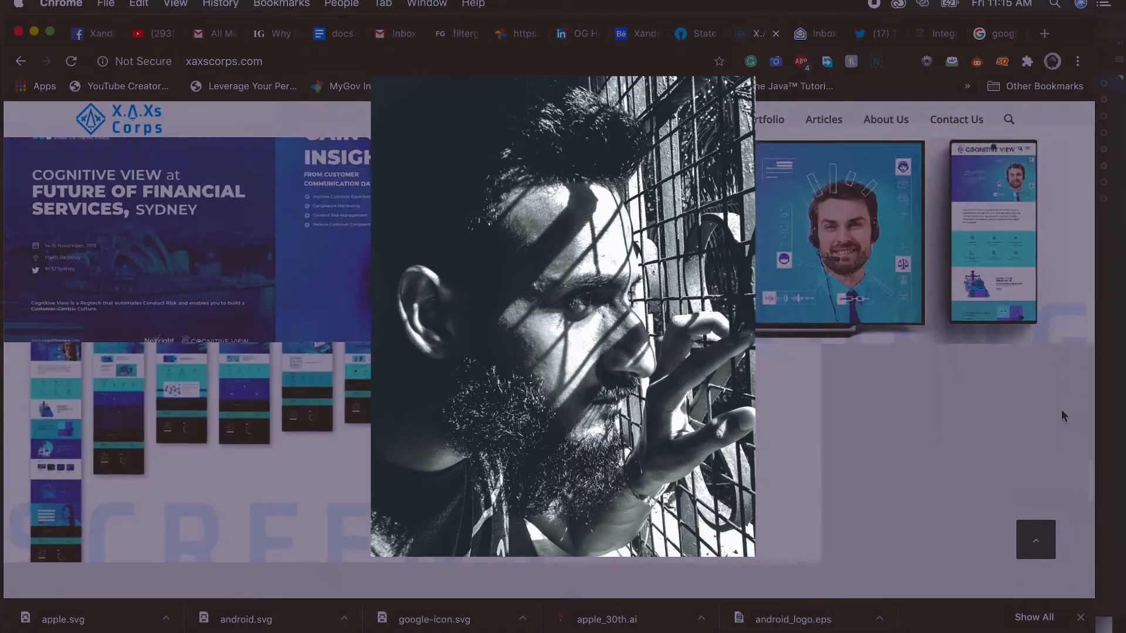
scroll(1061, 409, "down", 5)
scroll(1063, 409, "down", 4)
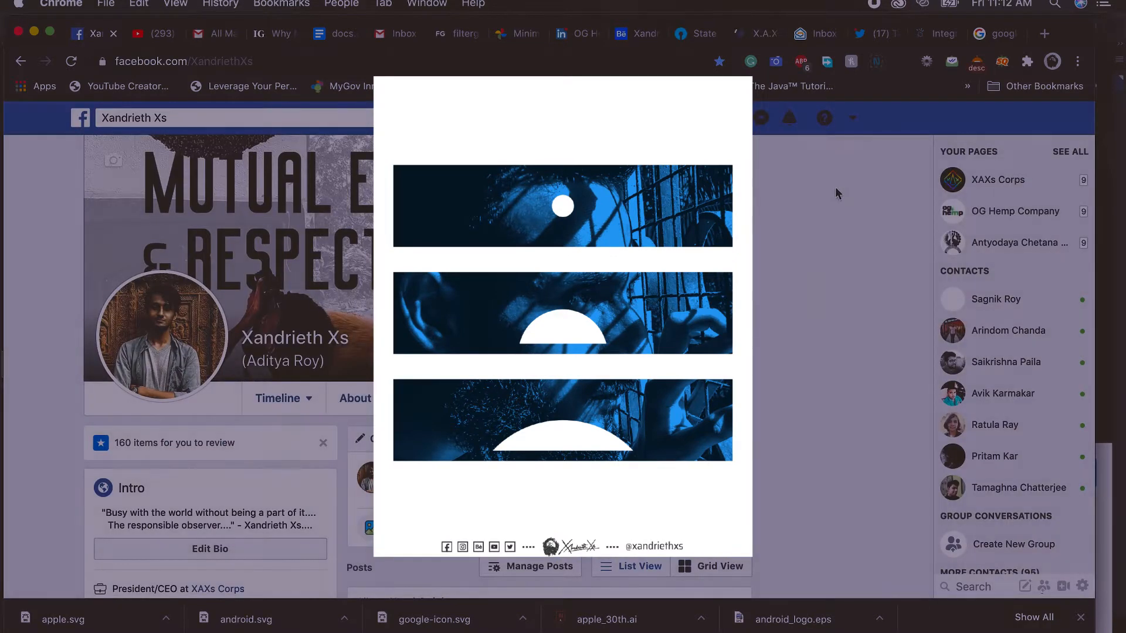
Flip through the Behance, YouTube and studio tabs, then switch windows via Mission Control
left_click(640, 33)
left_click(156, 34)
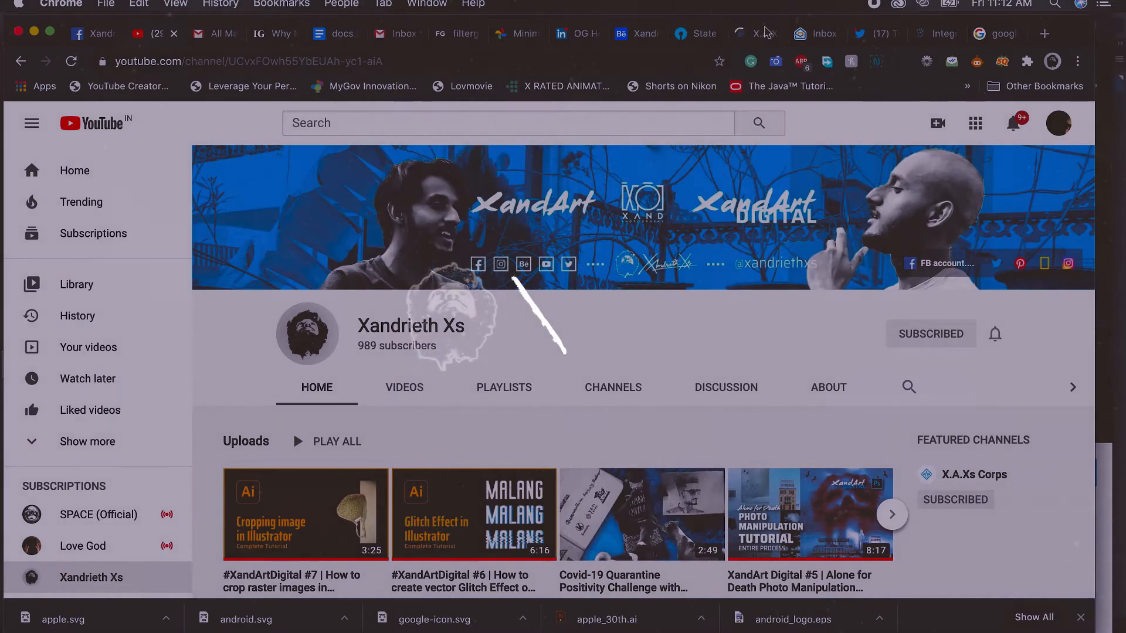
left_click(759, 34)
key("ctrl+Up")
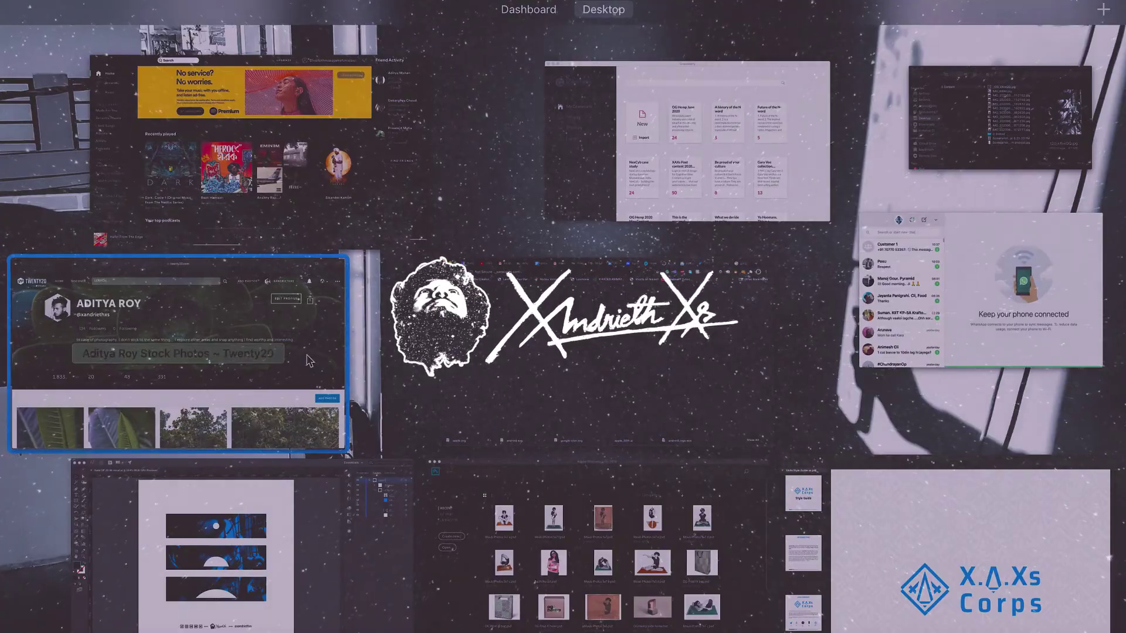
left_click(309, 359)
scroll(832, 407, "down", 10)
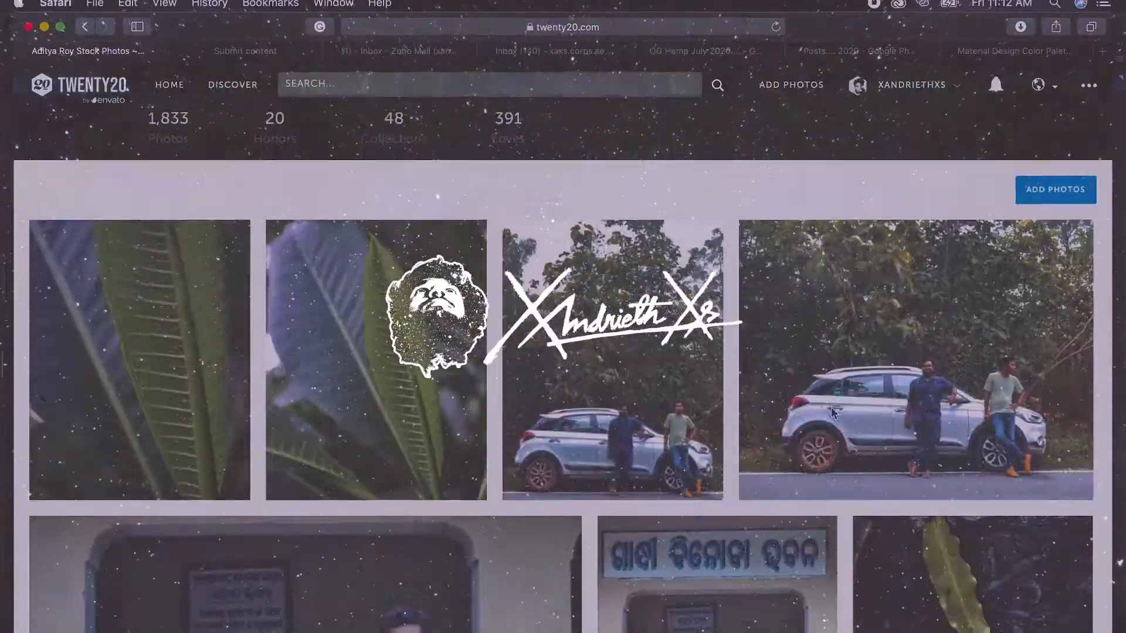
scroll(832, 408, "down", 10)
scroll(832, 408, "down", 10)
scroll(832, 408, "down", 10)
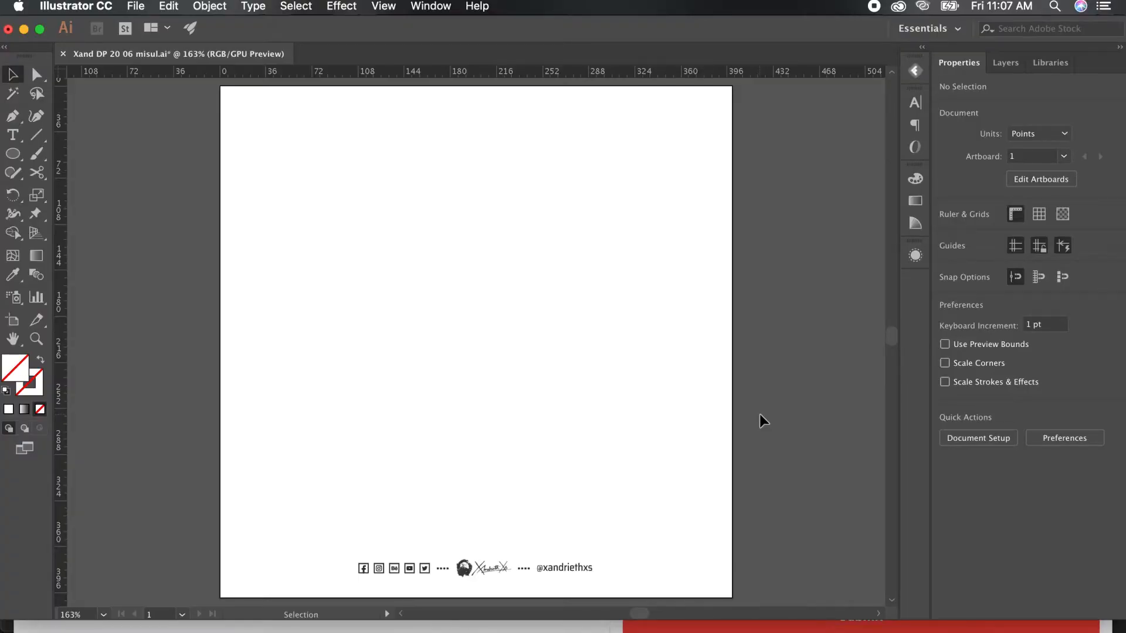
scroll(759, 414, "down", 2)
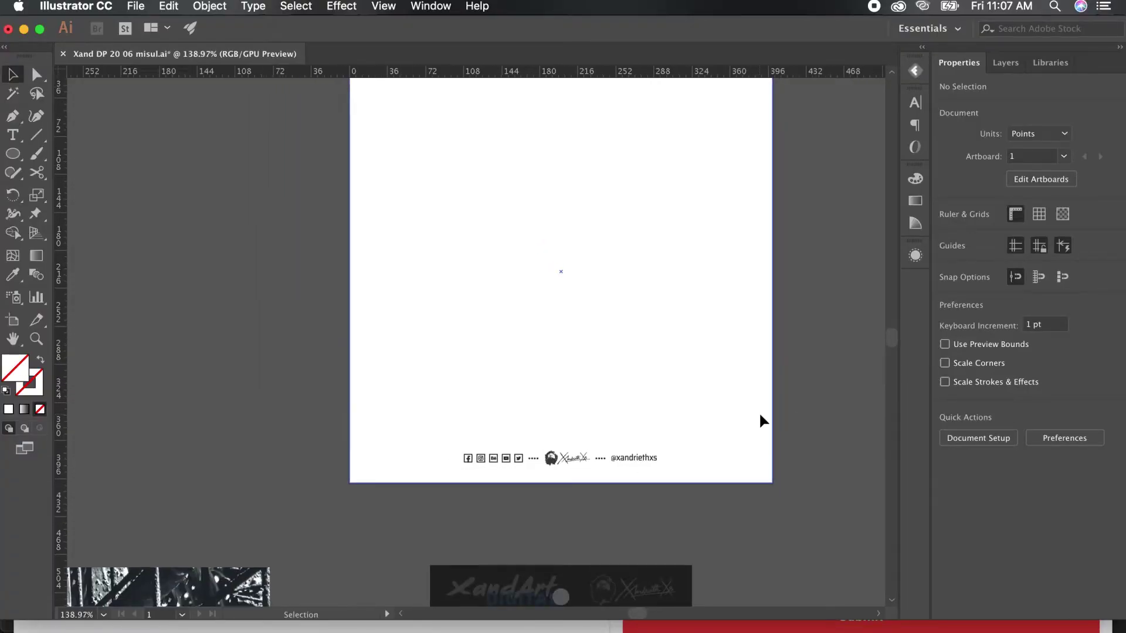
scroll(759, 421, "down", 2)
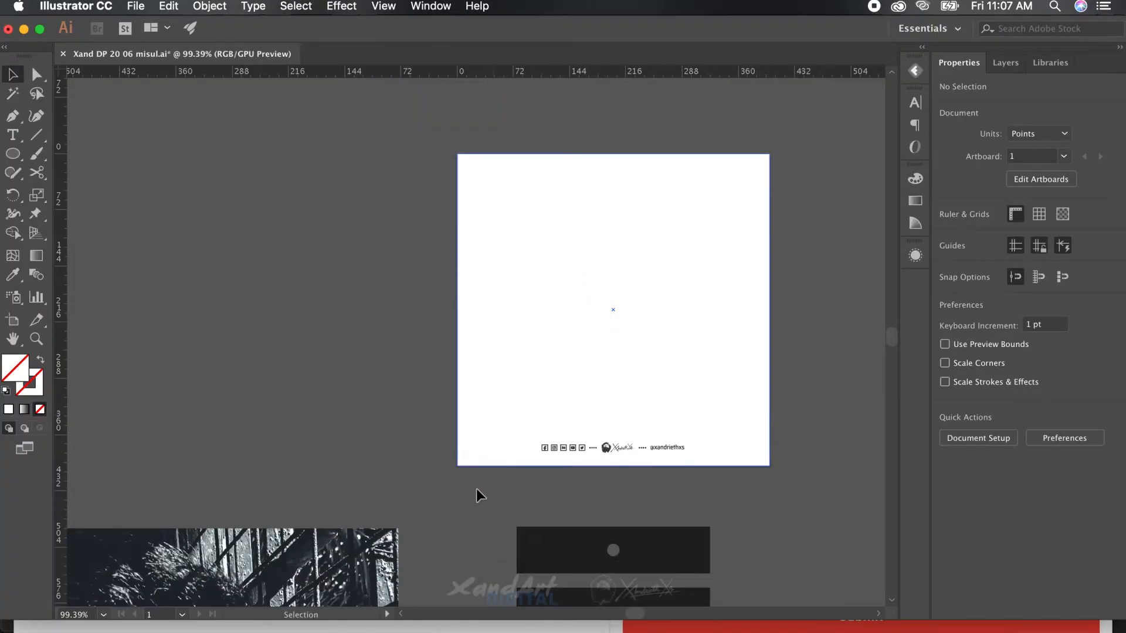
scroll(364, 547, "down", 5)
Drag the portrait photo onto the page, shrink it proportionally to 400 by 500 pt and position it
left_click(276, 464)
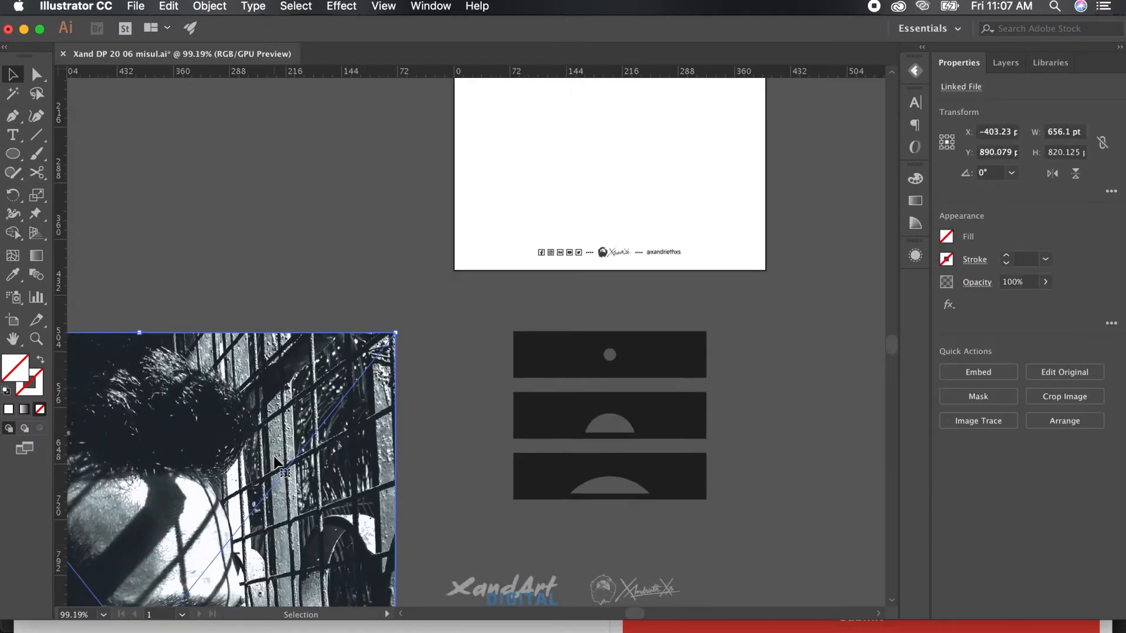
scroll(278, 464, "down", 3)
scroll(278, 463, "up", 5)
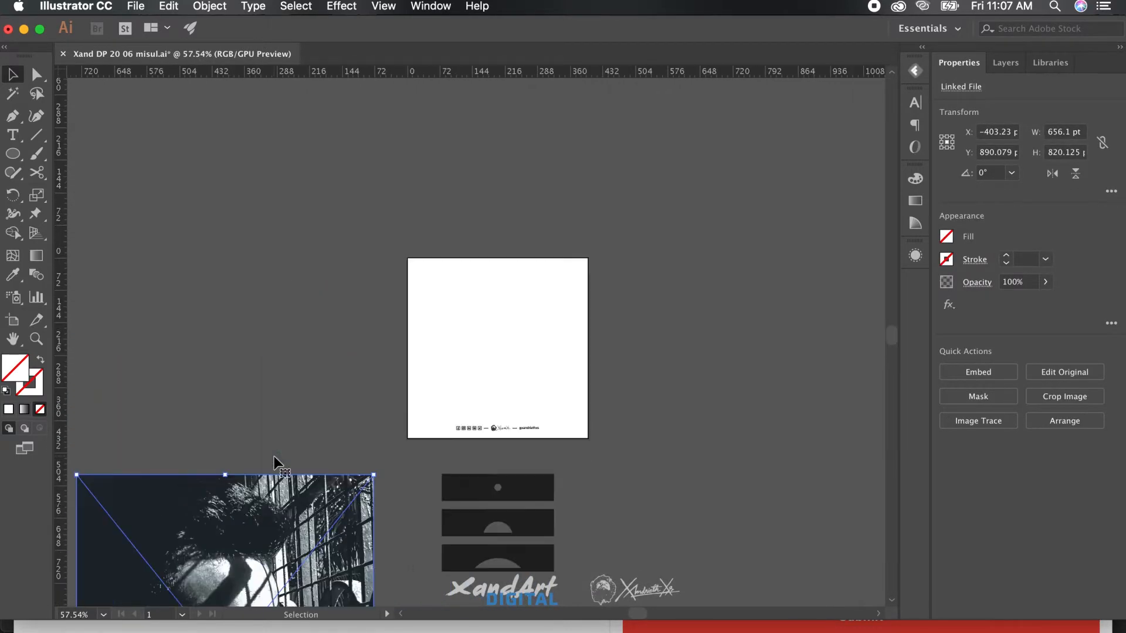
mouse_move(189, 514)
left_mouse_down()
mouse_move(528, 329)
mouse_move(529, 300)
left_mouse_up()
scroll(700, 274, "down", 3)
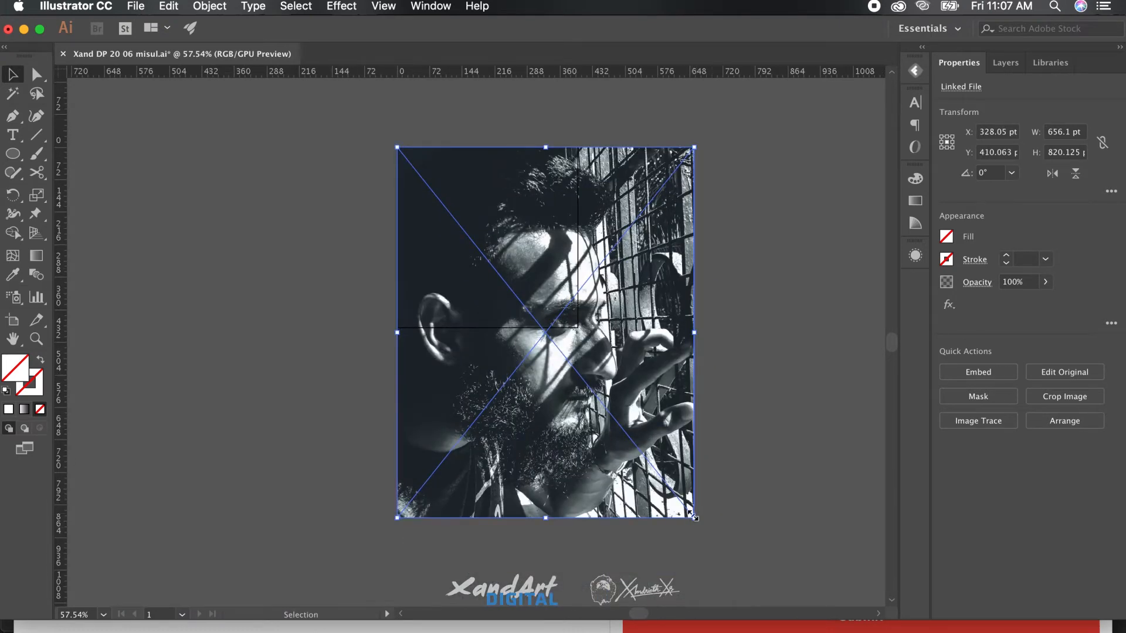
left_click_drag(693, 515, 586, 591)
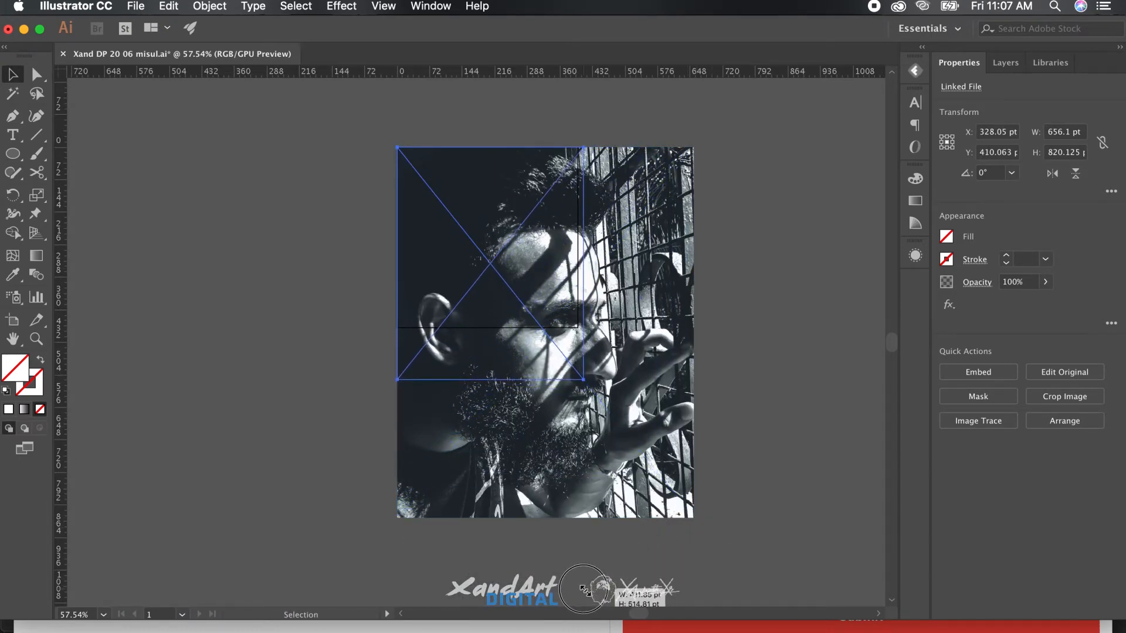
left_click_drag(586, 591, 587, 591)
scroll(632, 465, "up", 3)
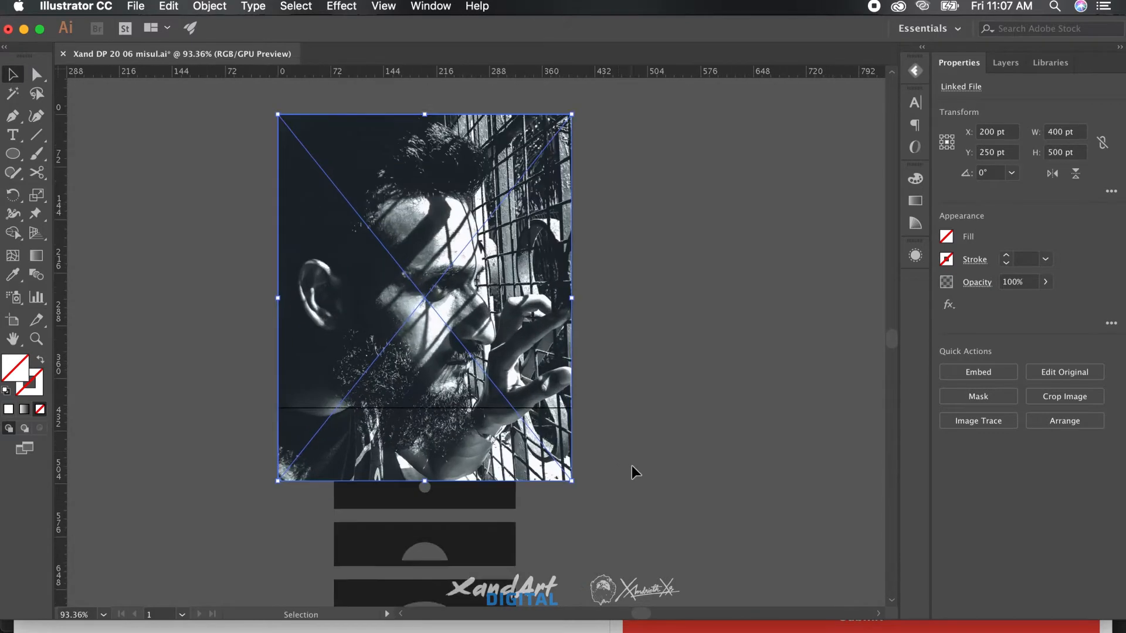
scroll(632, 465, "up", 2)
left_click_drag(570, 422, 566, 379)
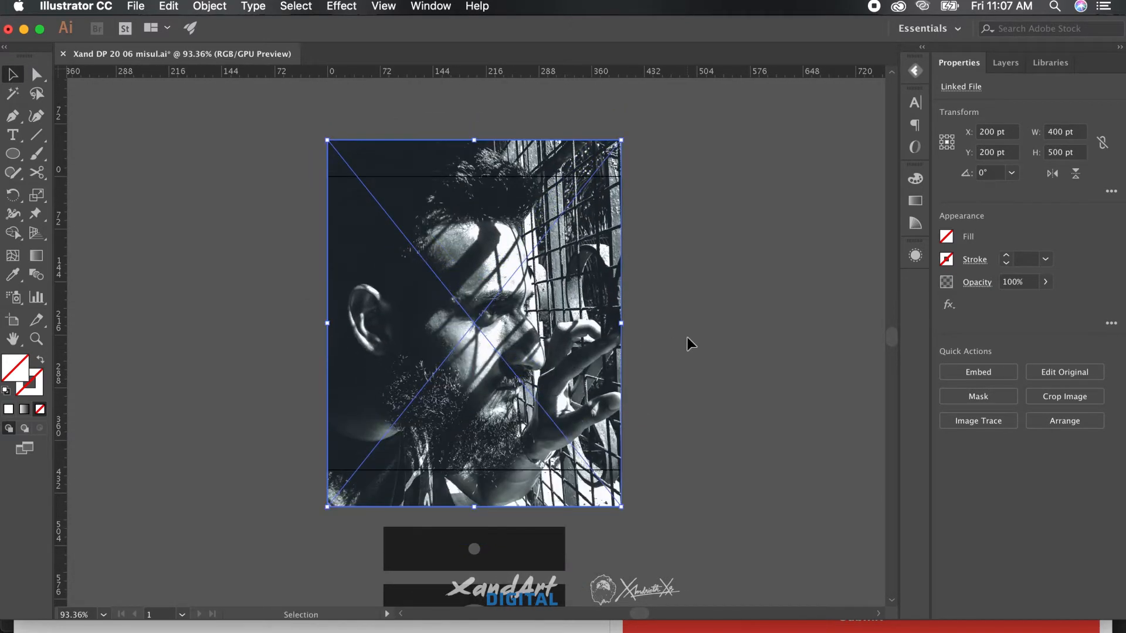
left_click(688, 339)
scroll(687, 339, "up", 2)
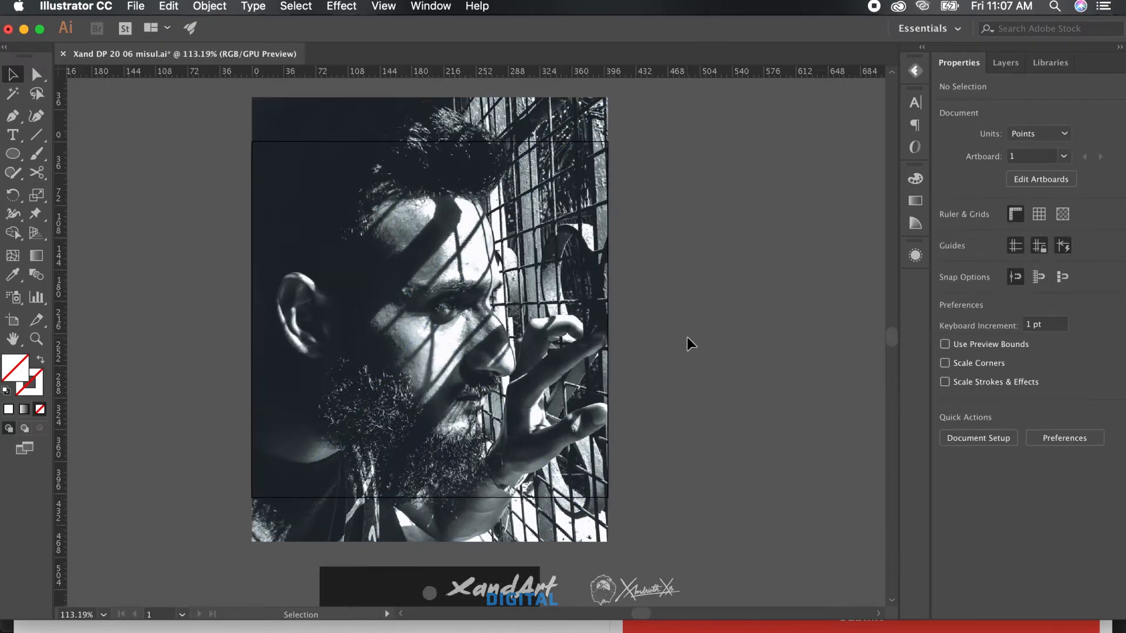
scroll(687, 339, "up", 1)
scroll(687, 339, "up", 2)
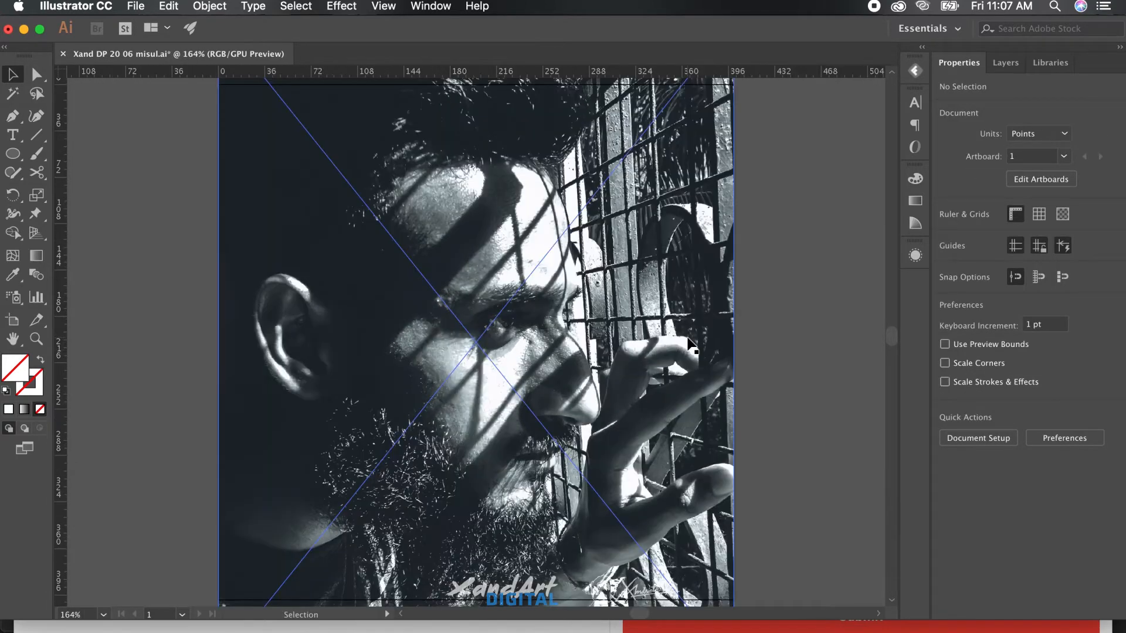
Create a 400 by 400 pt square over the portrait with the Rectangle tool
key("m")
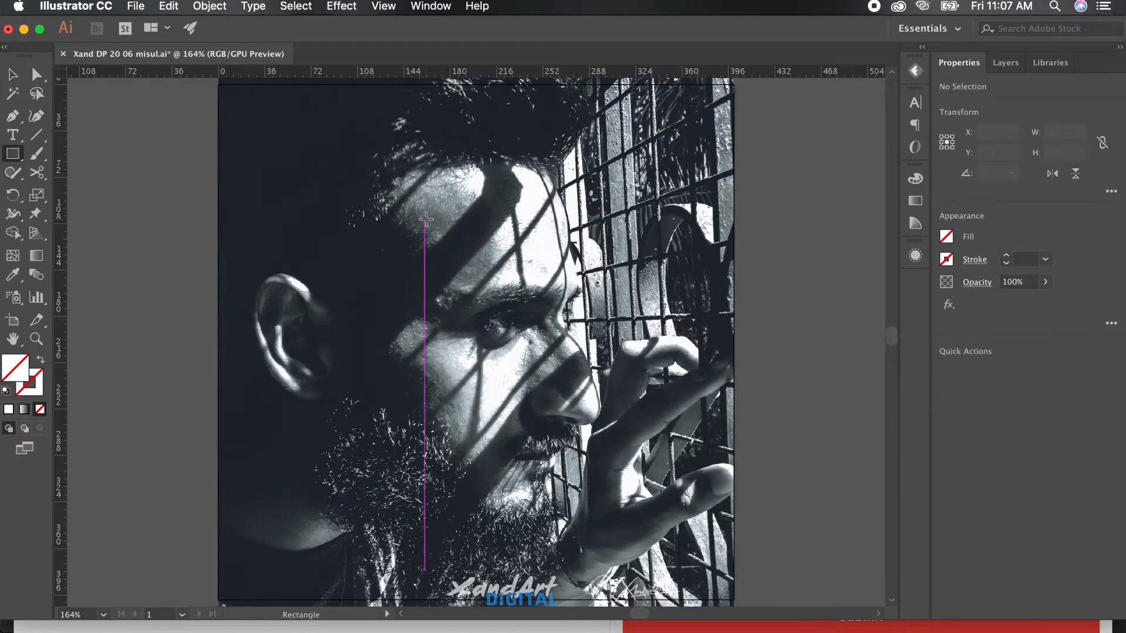
left_click(425, 218)
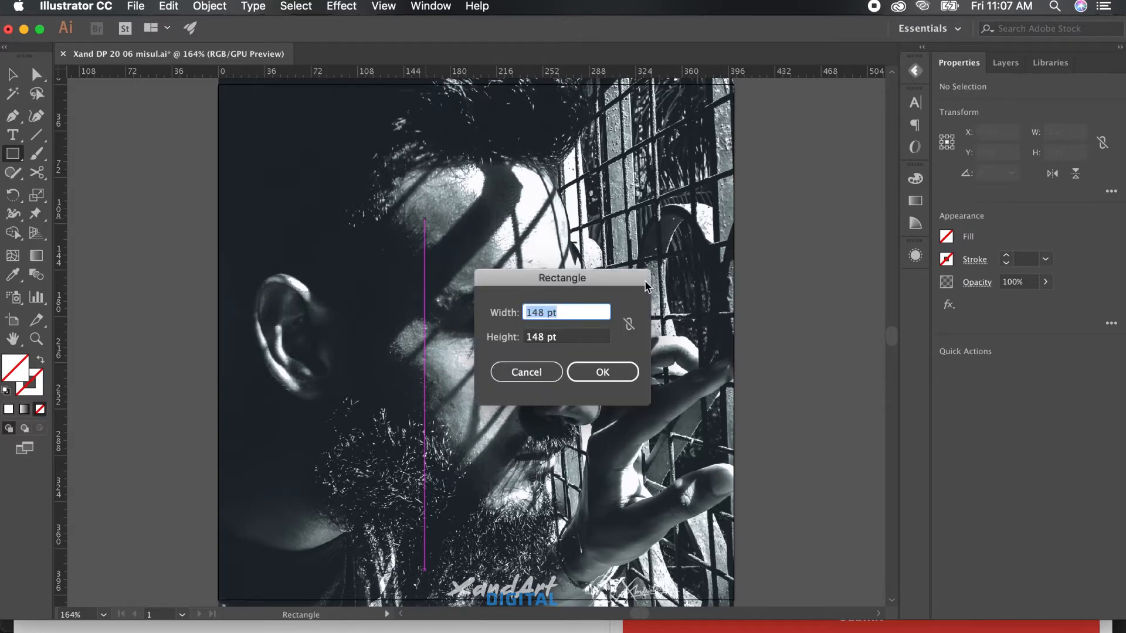
type("400")
key("Tab")
type("40")
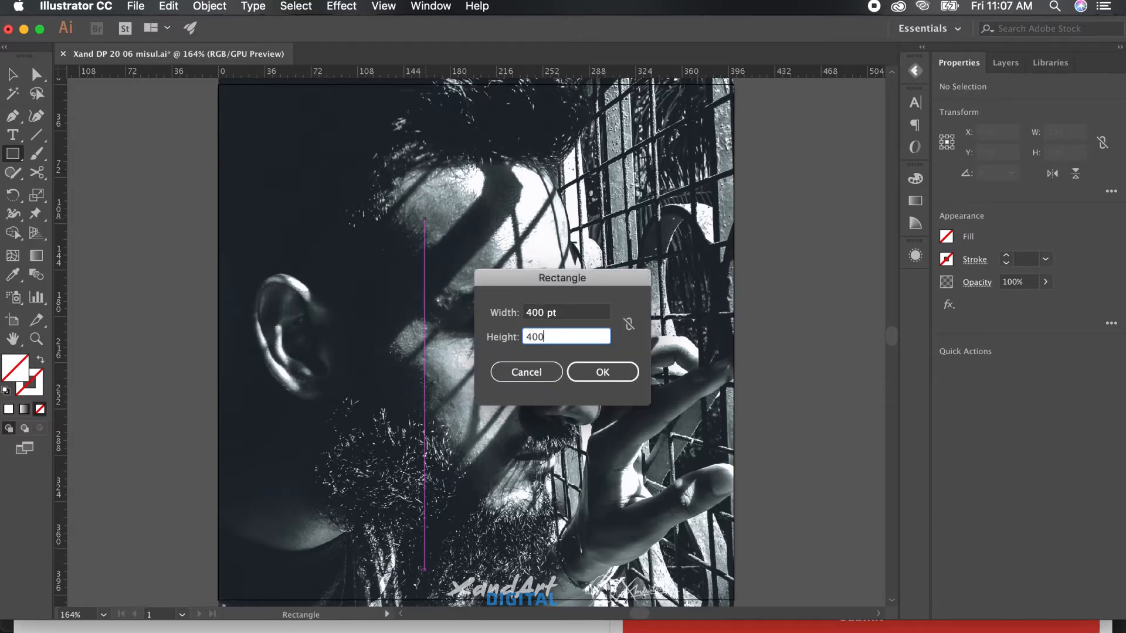
key("Return")
Give the square a dark grey fill and center it horizontally with the portrait
key("v")
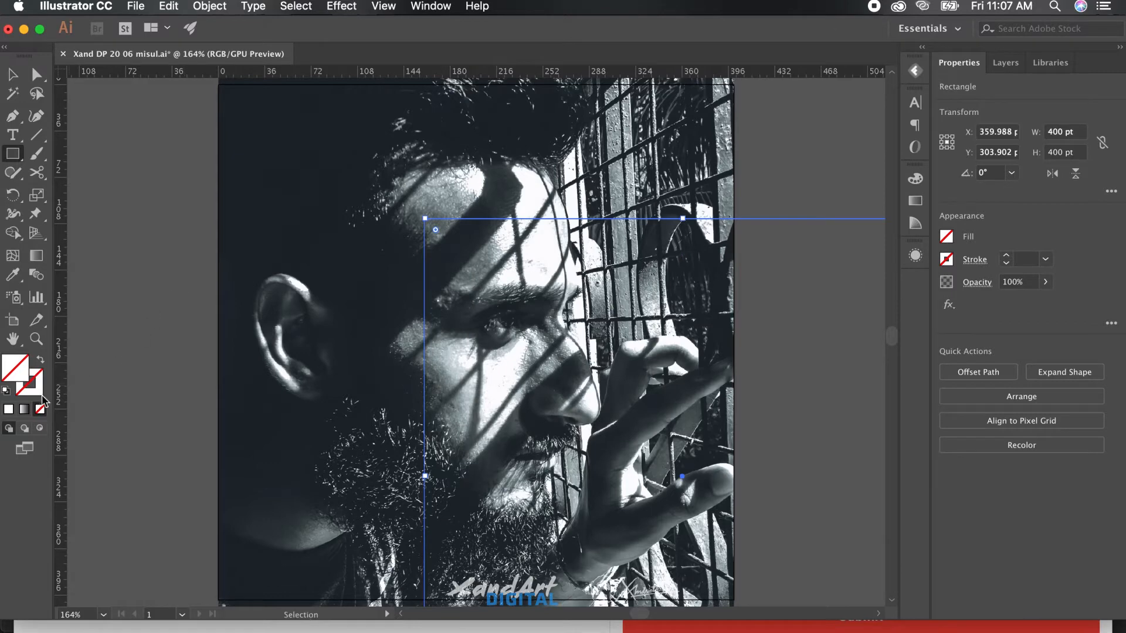
double_click(18, 369)
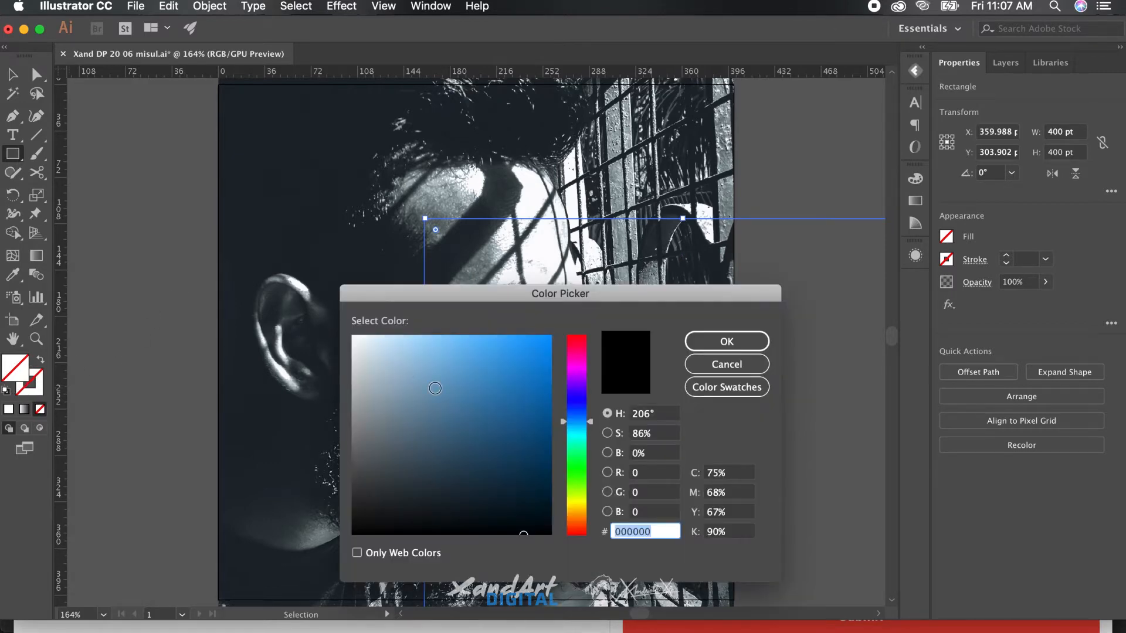
type("414141")
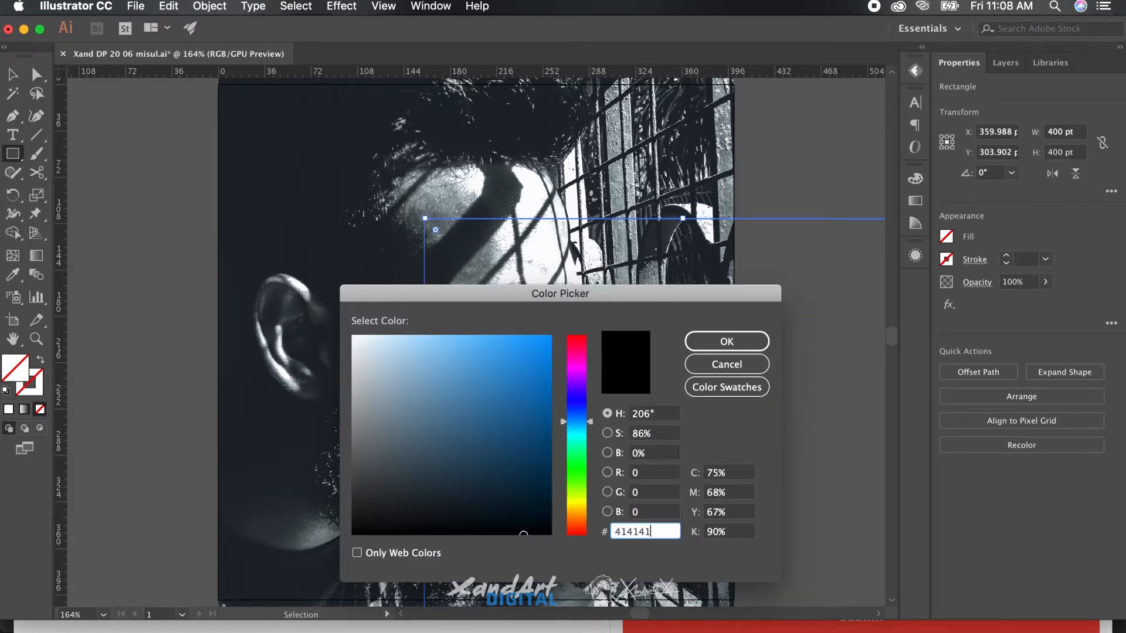
key("Return")
key("super+a")
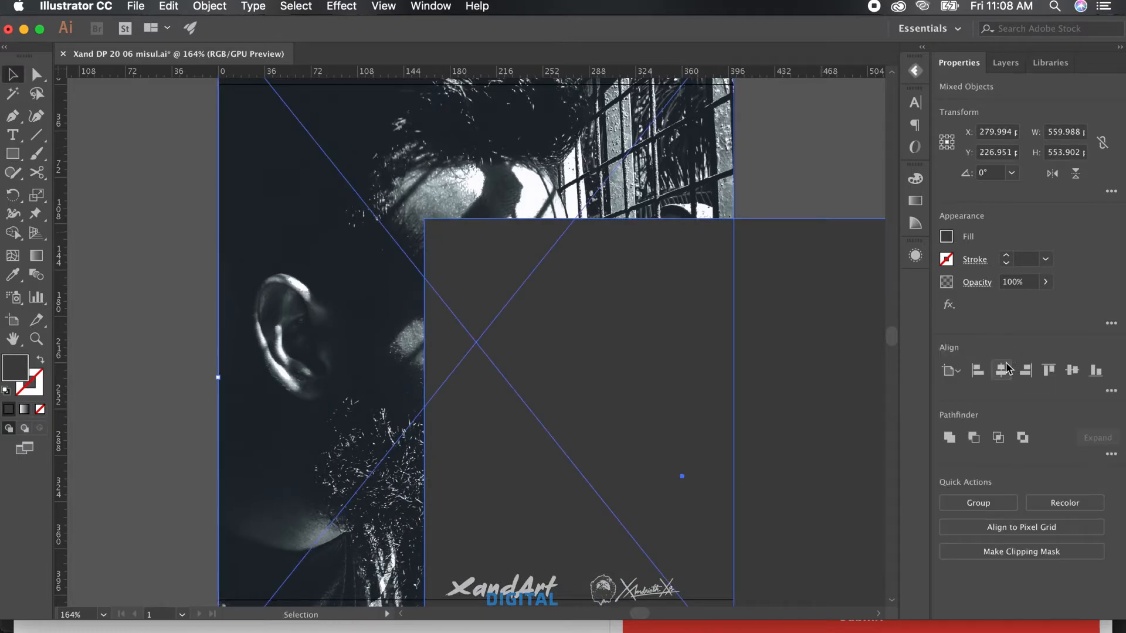
left_click(1002, 370)
Center the rectangle vertically on the photo and leave only the rectangle selected
left_click(1072, 371)
left_click(778, 306)
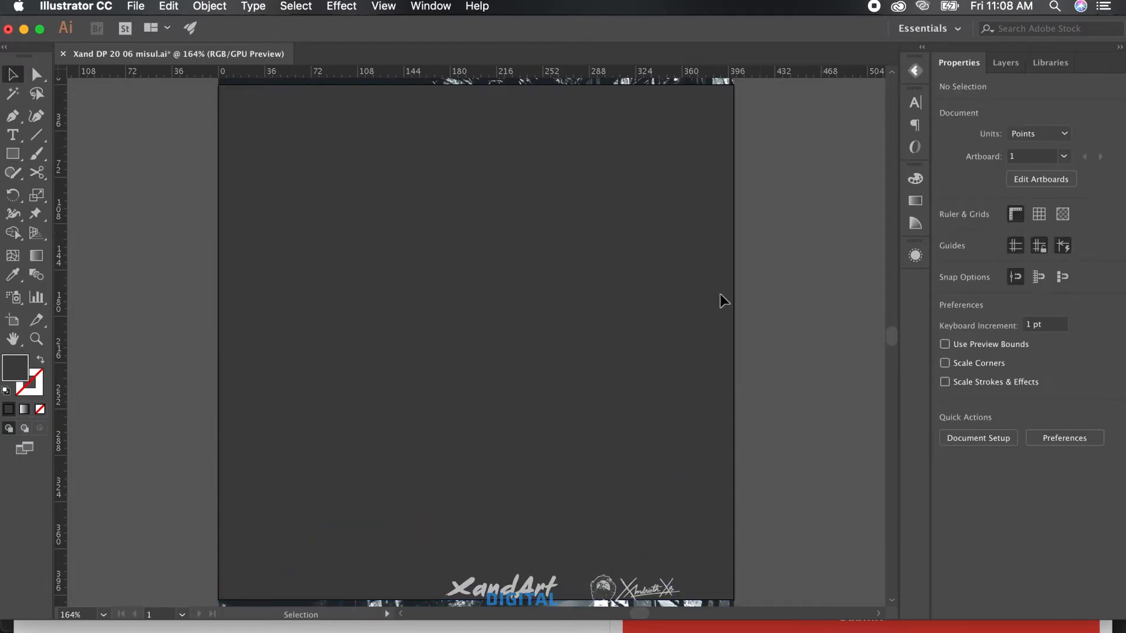
left_click(1006, 63)
left_click(960, 62)
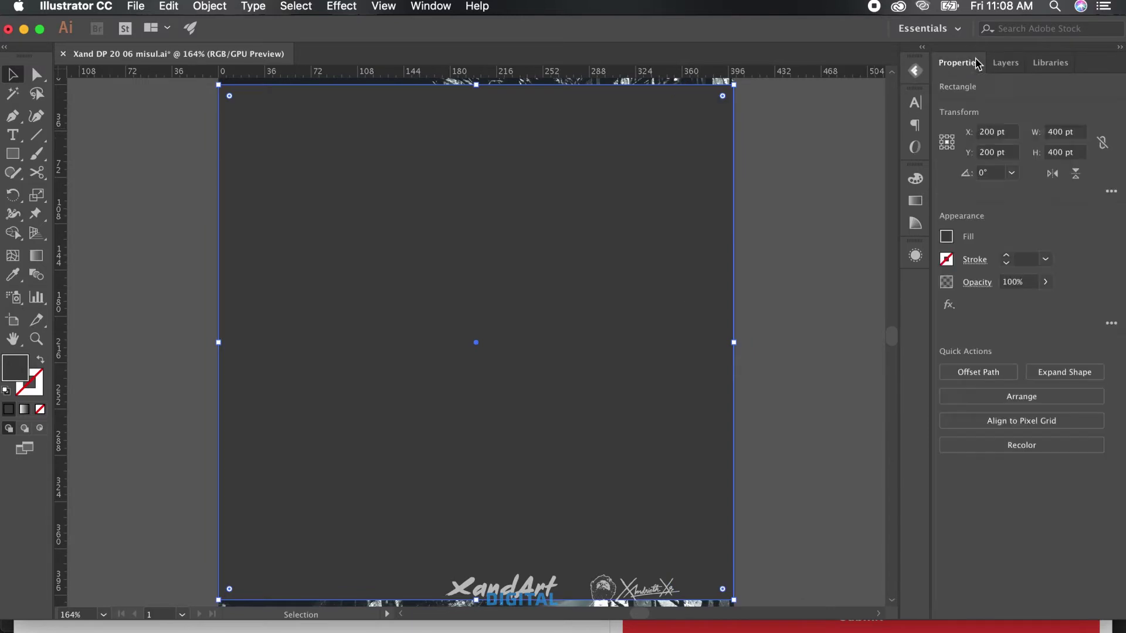
Set the grey rectangle's blending mode to Color in its transparency settings
left_click(979, 284)
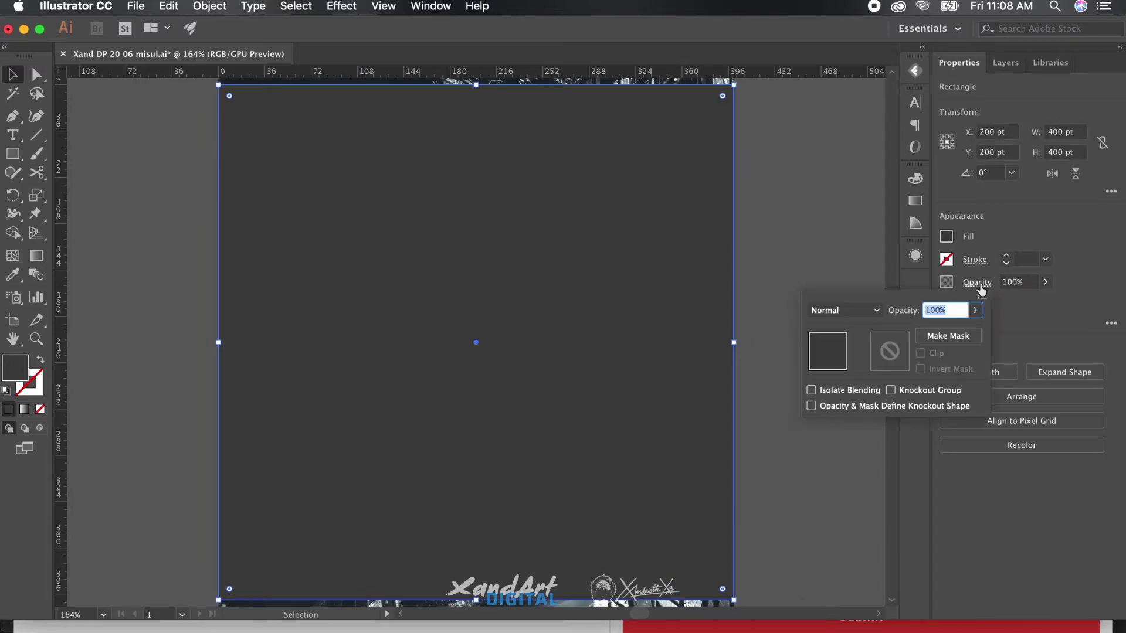
left_click(841, 309)
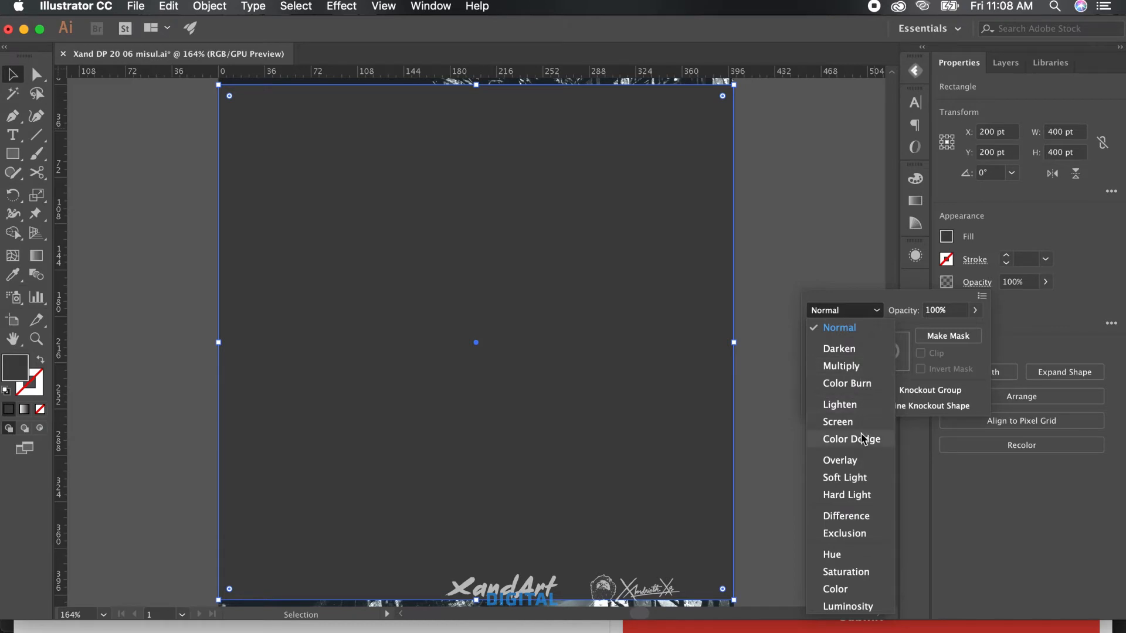
left_click(836, 590)
left_click(814, 233)
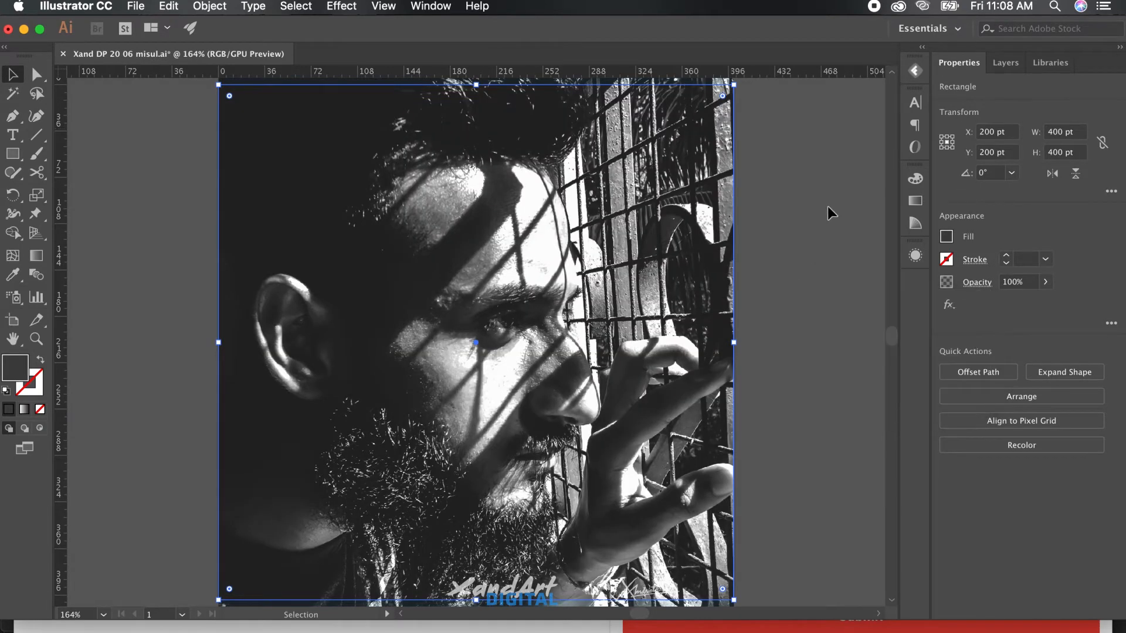
left_click(687, 286)
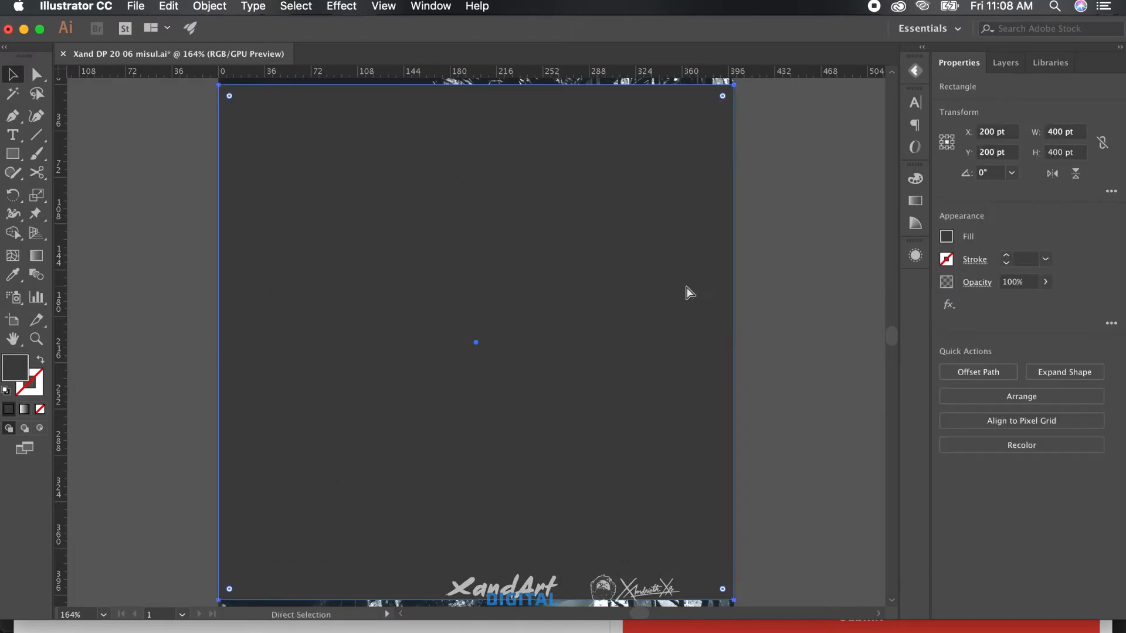
Change the rectangle's fill colour to bright blue 2096f4
double_click(15, 373)
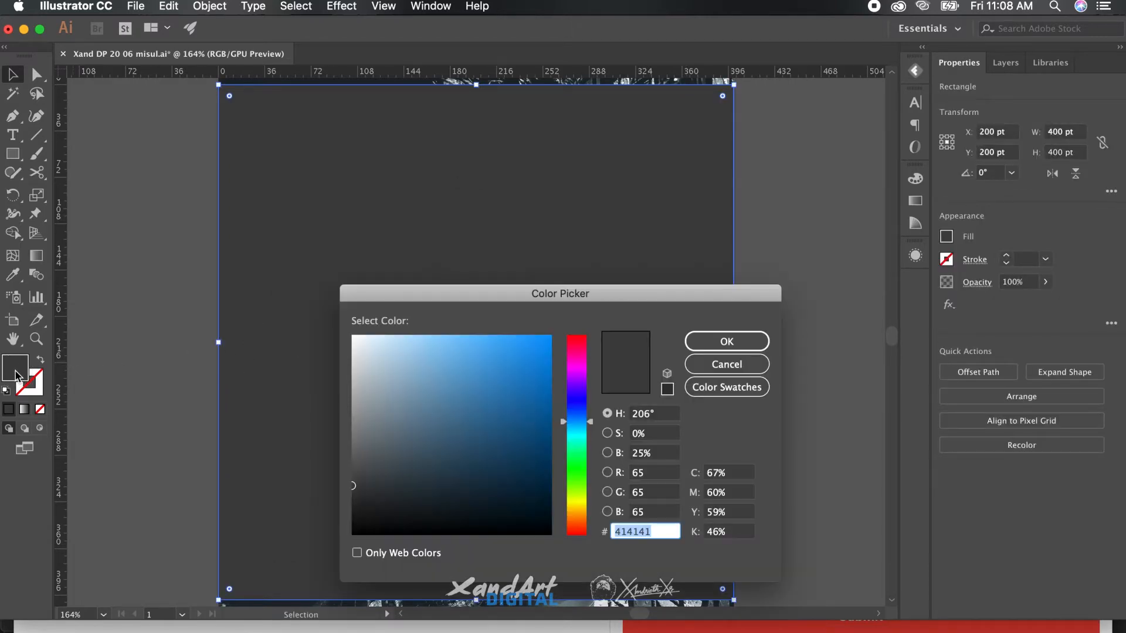
type("2096f4")
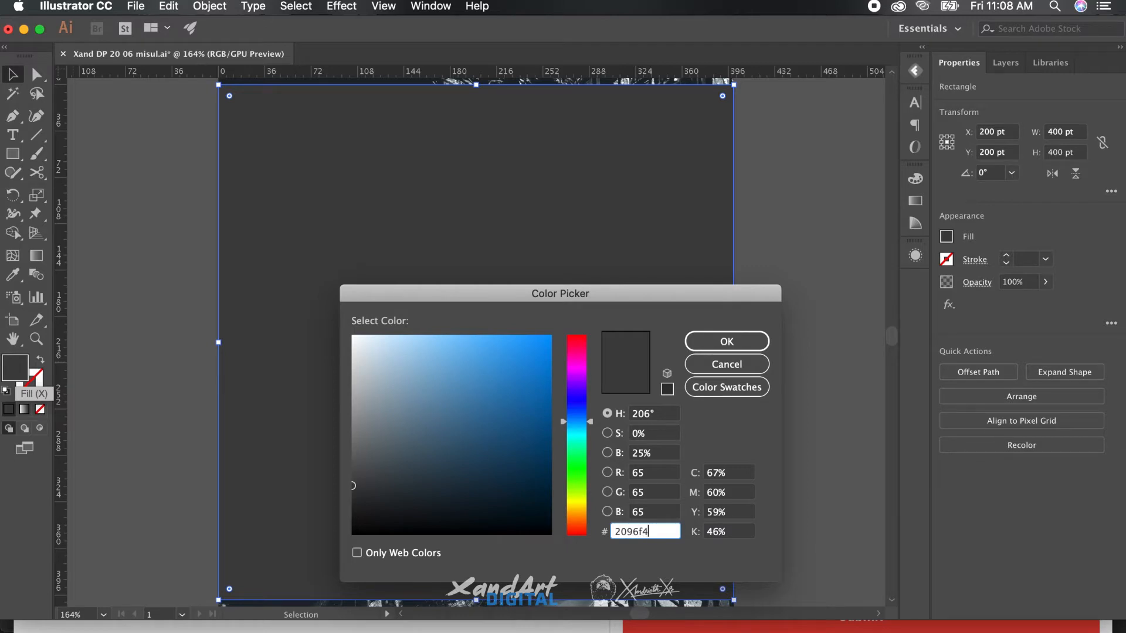
key("Return")
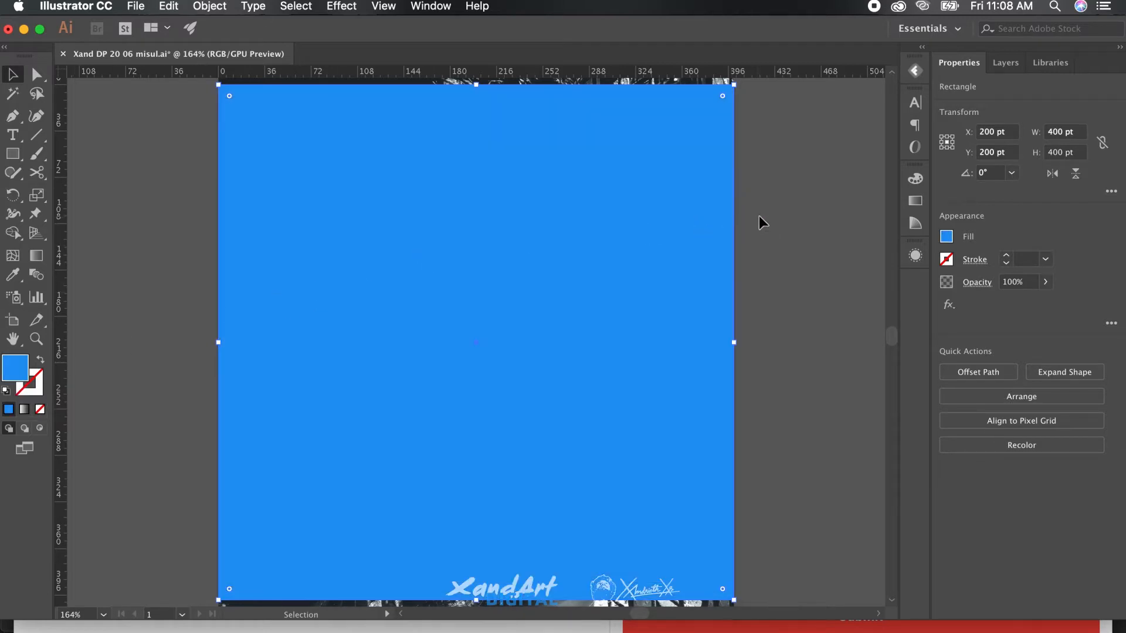
left_click(760, 216)
Hide the blue rectangle, send the dark grey one backward, then show the blue one again
left_click(1006, 63)
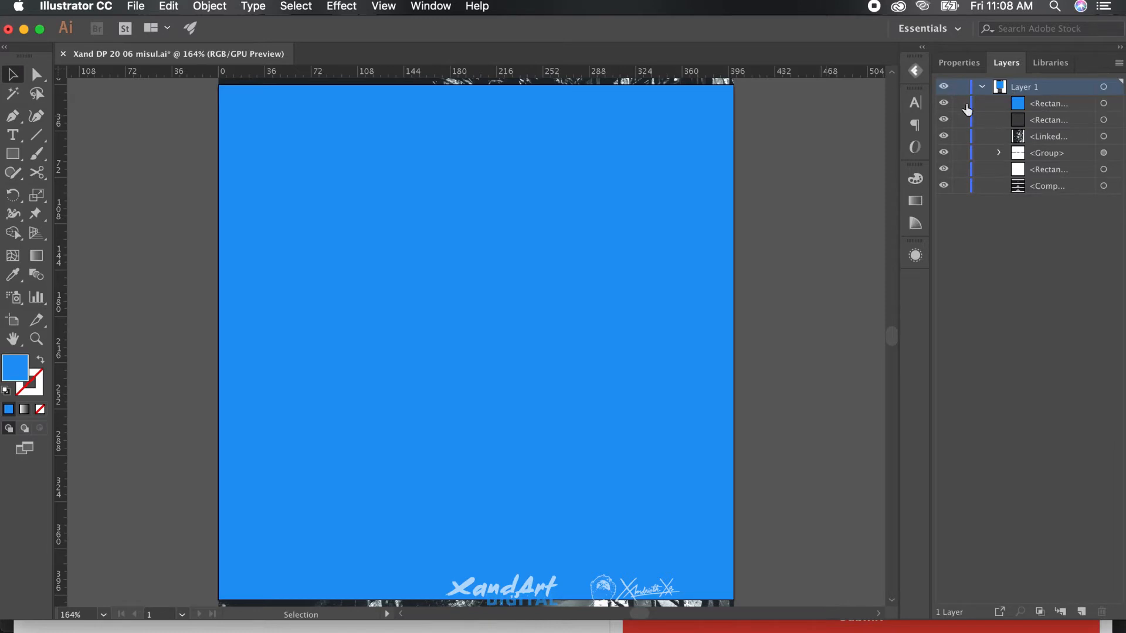
left_click(943, 103)
left_click(665, 254)
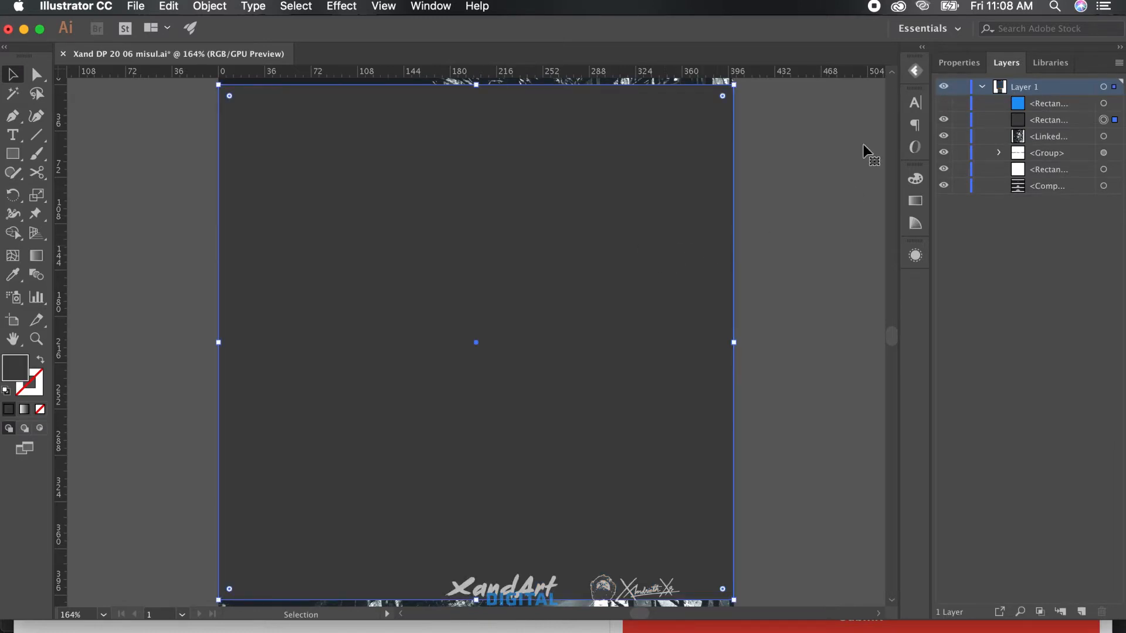
key("super+shift+bracketleft")
left_click(1006, 62)
left_click(943, 103)
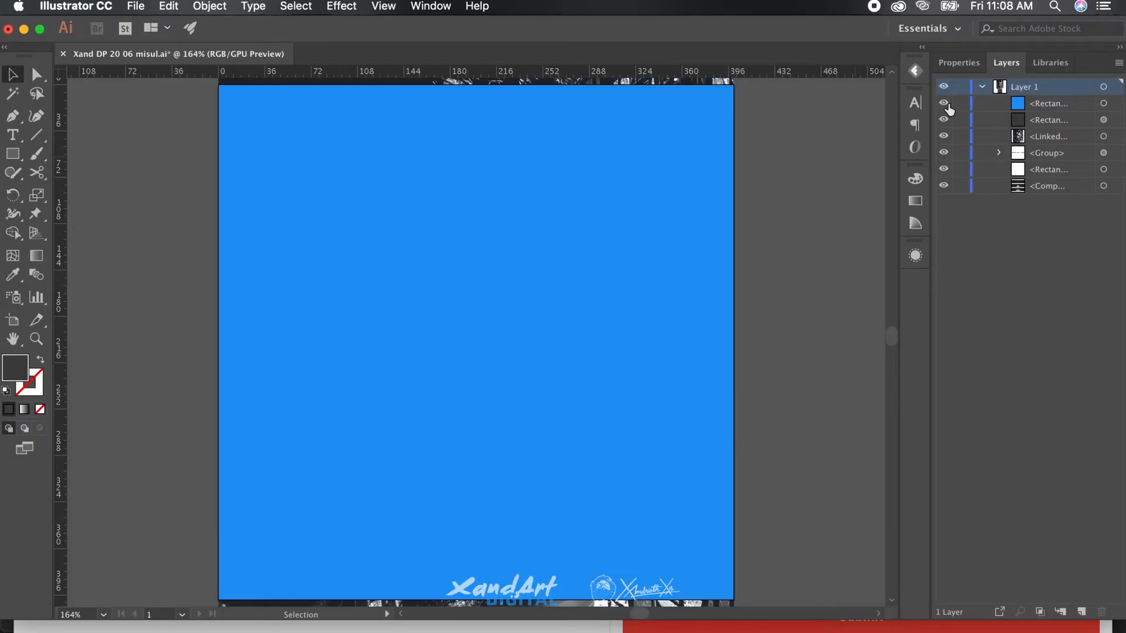
Select the blue rectangle and bring up its appearance and transparency settings
left_click(589, 194)
left_click(958, 62)
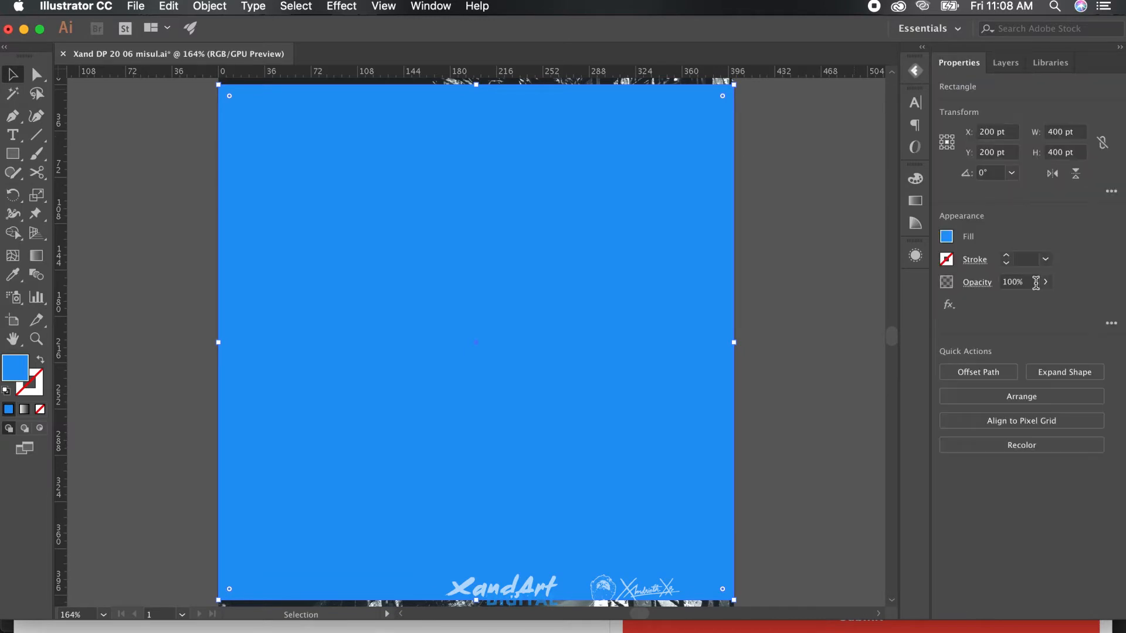
left_click(978, 283)
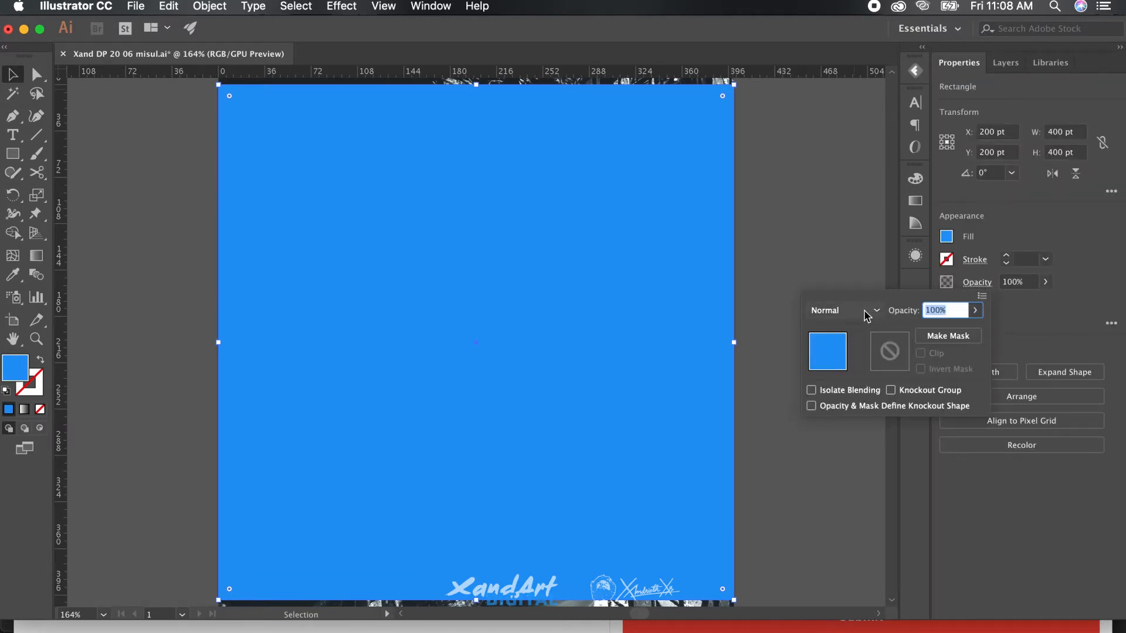
Set the blue rectangle to Multiply so the portrait shows through as a blue duotone
left_click(843, 310)
left_click(845, 367)
left_click(814, 217)
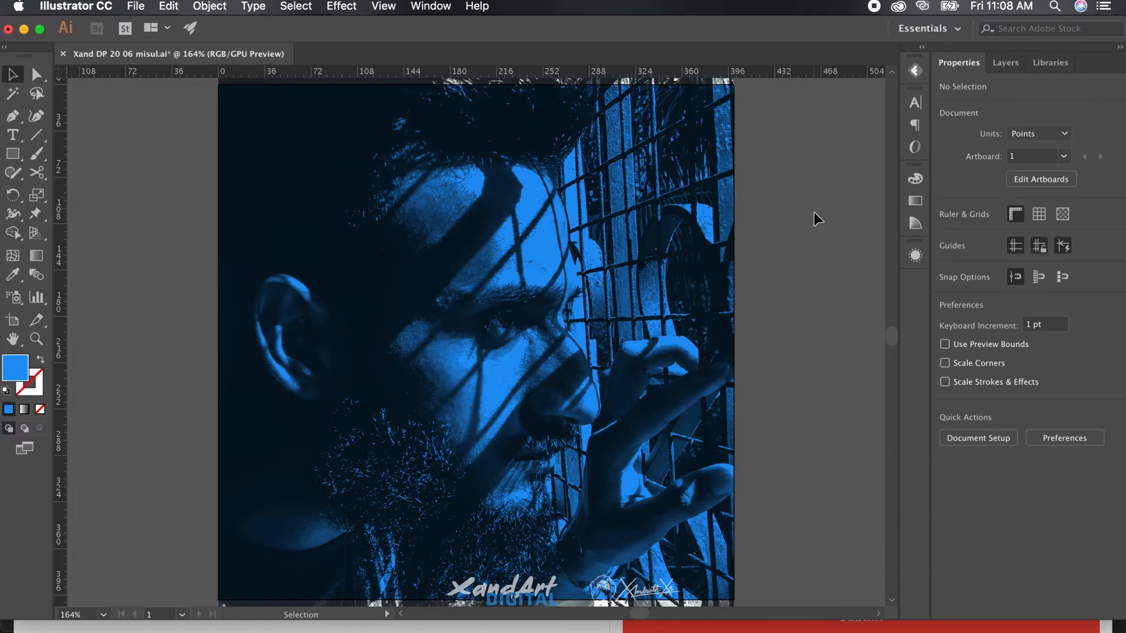
scroll(814, 217, "down", 3)
scroll(815, 218, "up", 1)
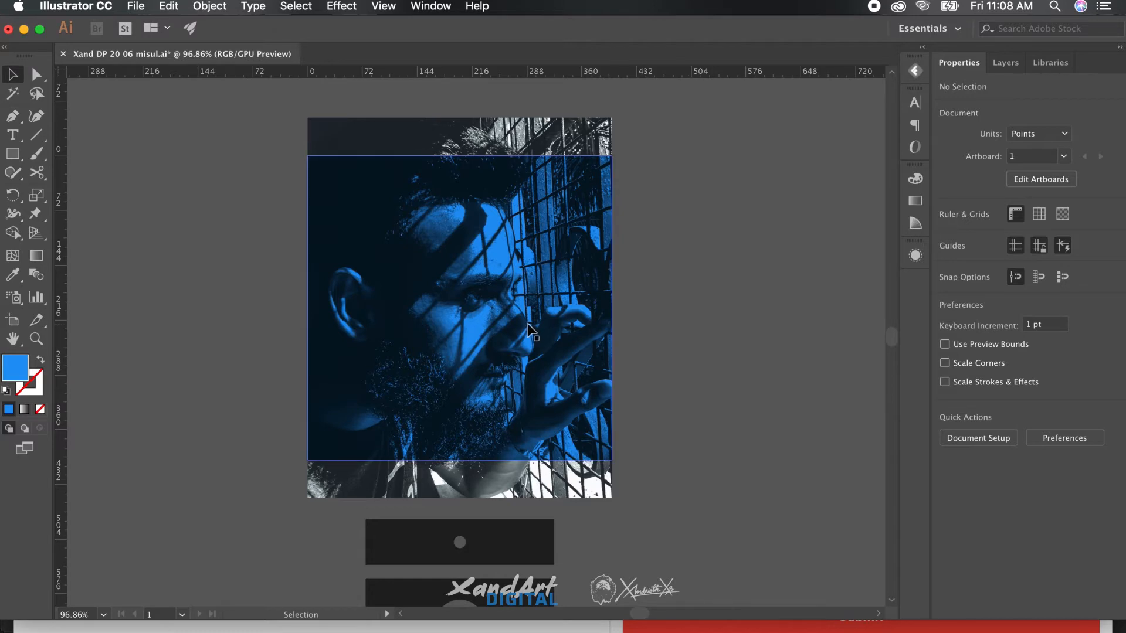
Target the dark grey rectangle in the Layers panel and bring up its fill colour picker
left_click(1005, 62)
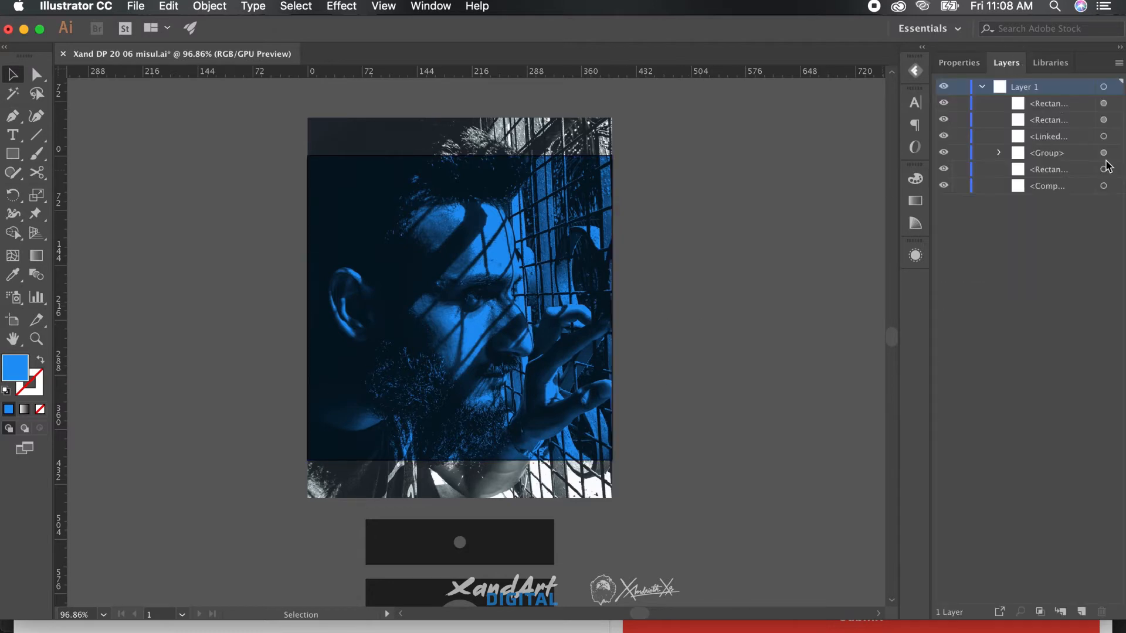
left_click(1103, 120)
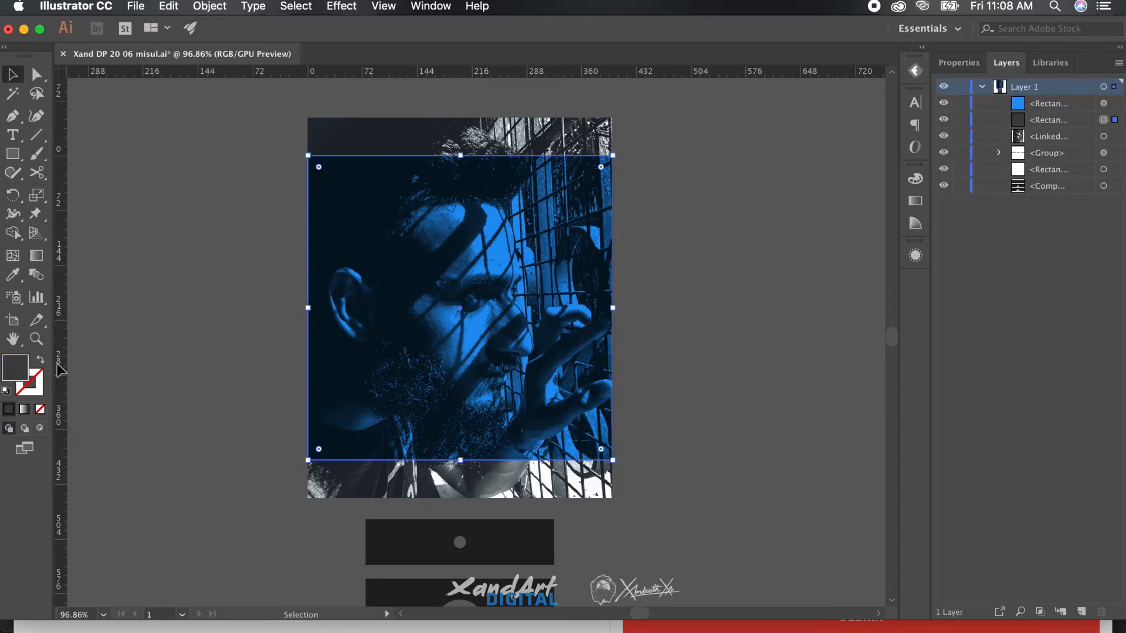
scroll(251, 365, "right", 5)
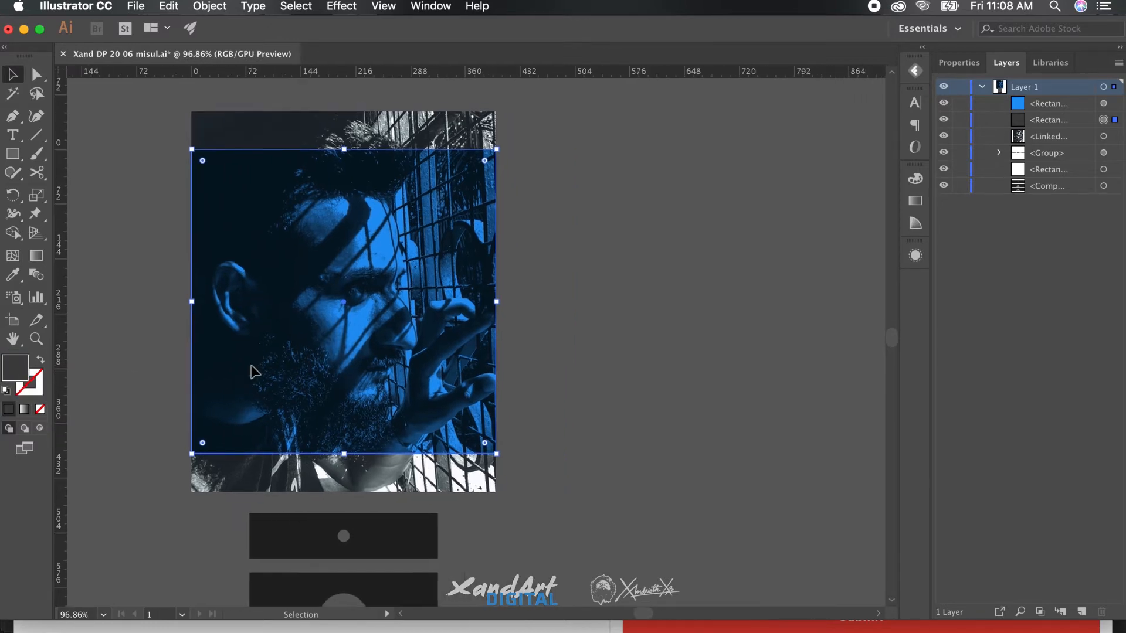
double_click(16, 368)
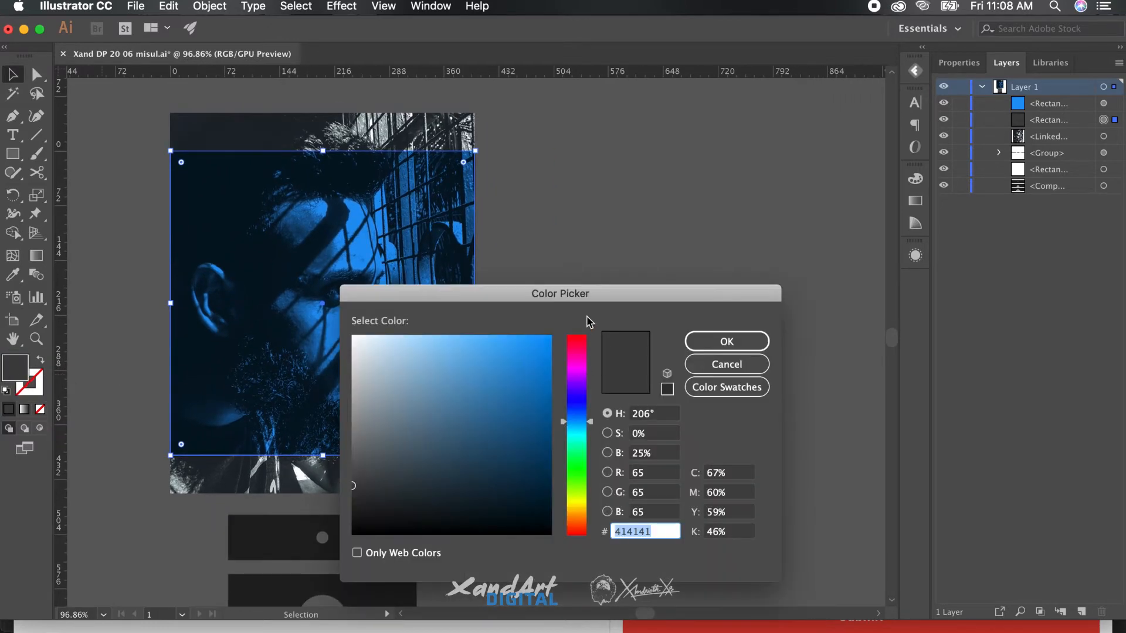
left_click_drag(582, 297, 729, 212)
Pick a muted deep blue for the fill, confirm it and deselect
mouse_move(505, 400)
left_mouse_down()
mouse_move(617, 337)
mouse_move(685, 353)
left_mouse_up()
left_click(875, 257)
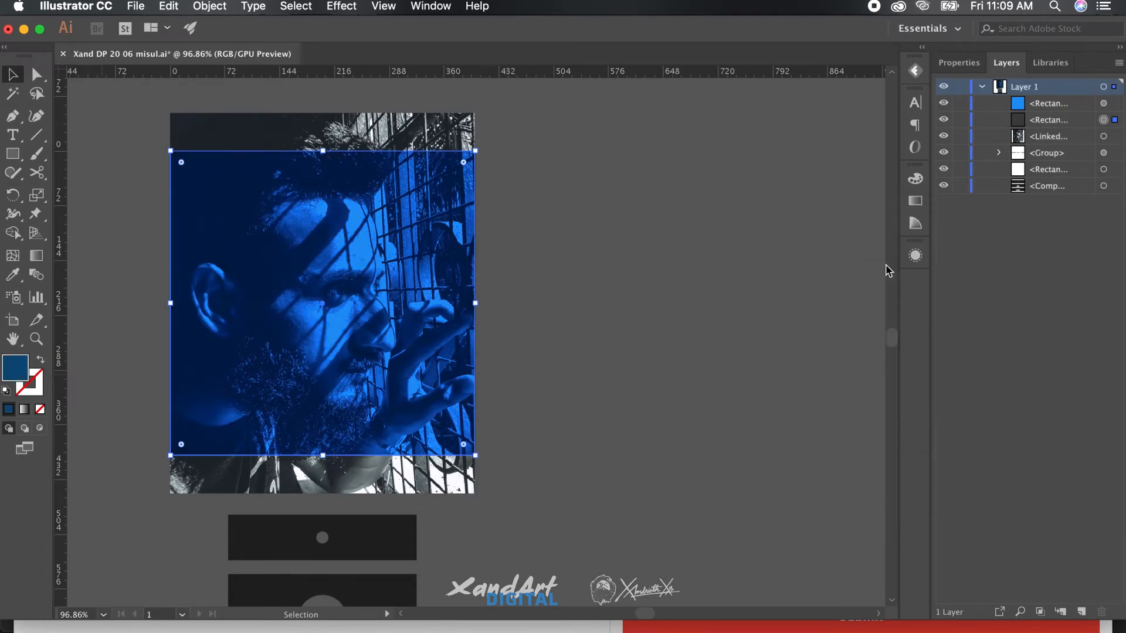
left_click(722, 233)
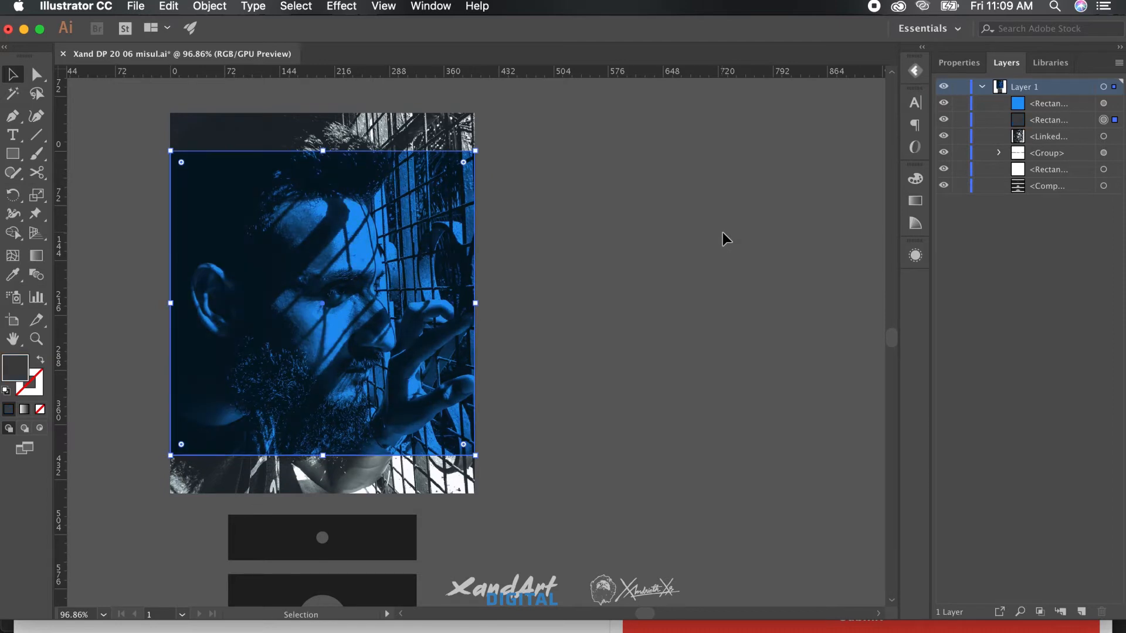
left_click_drag(722, 232, 651, 255)
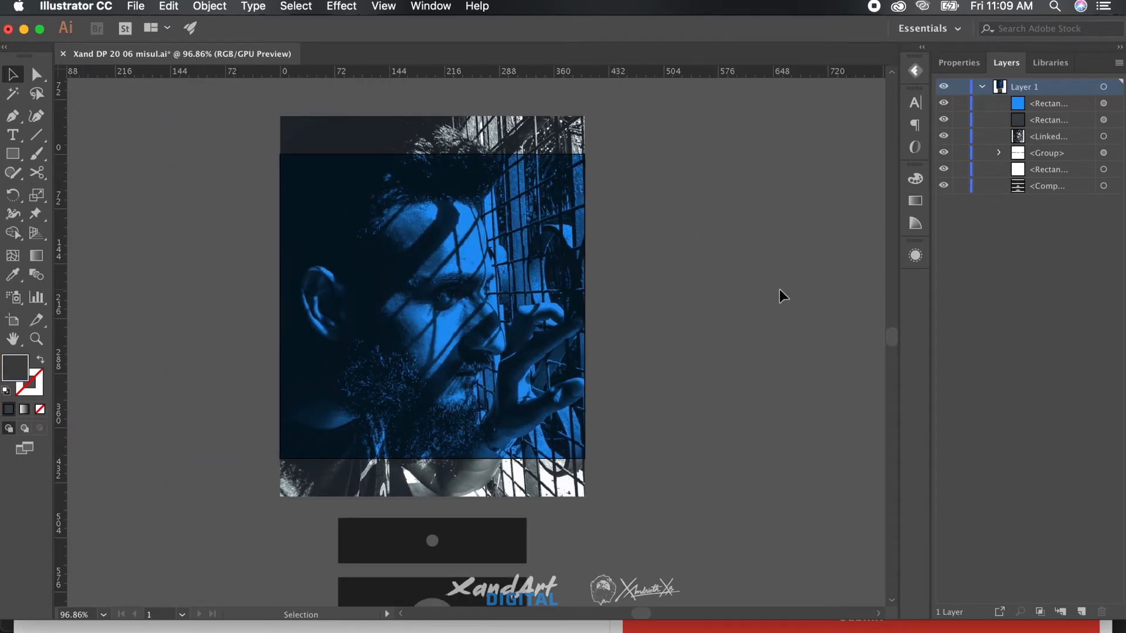
scroll(779, 290, "left", 3)
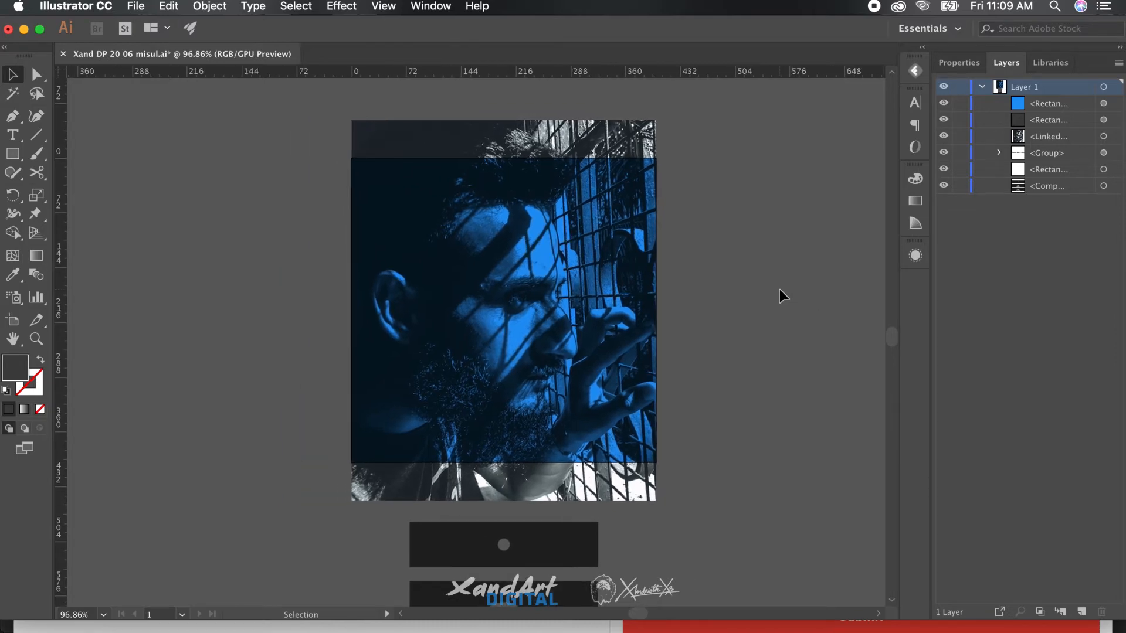
scroll(779, 289, "up", 3)
scroll(780, 290, "down", 2)
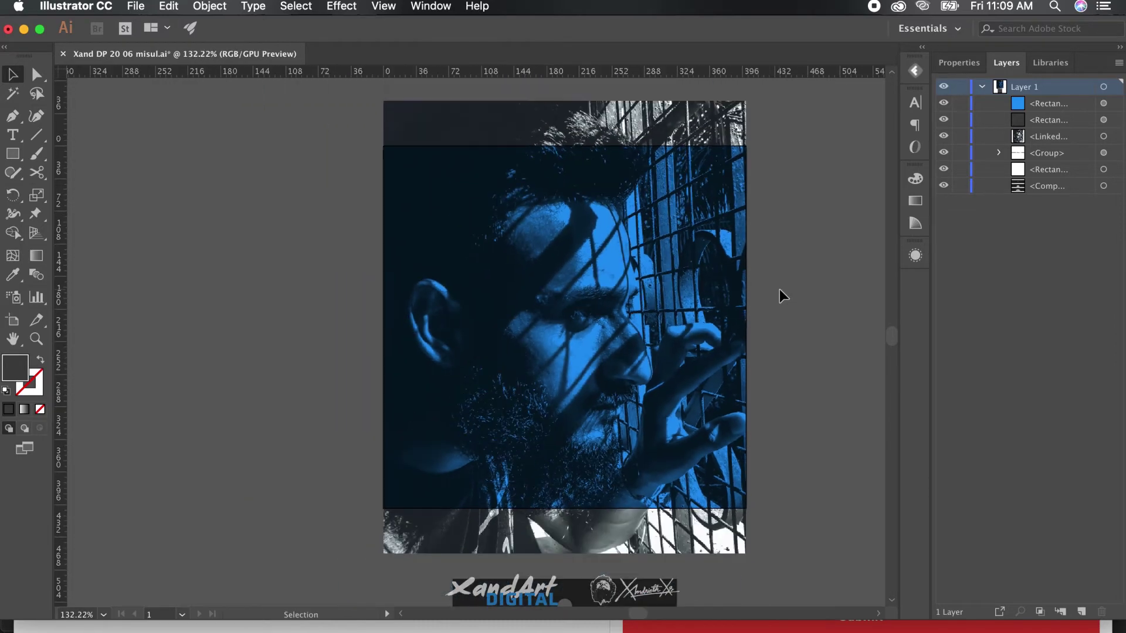
Select the stripe shapes with the portrait and align them centred over the photo
left_click(642, 528)
left_click(564, 591, "shift")
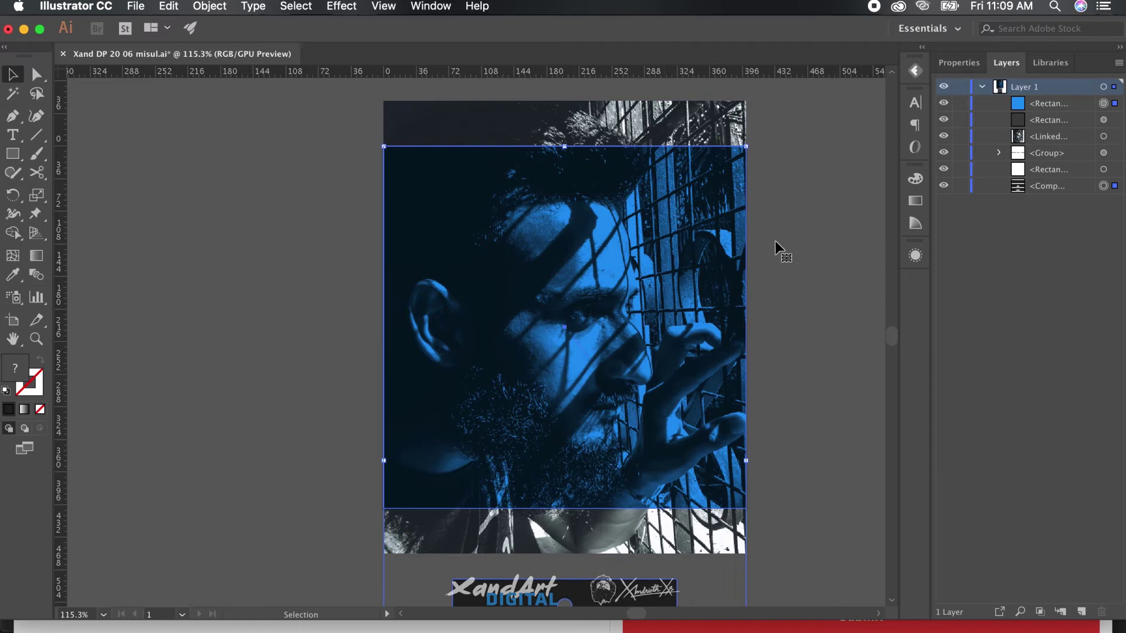
left_click(959, 63)
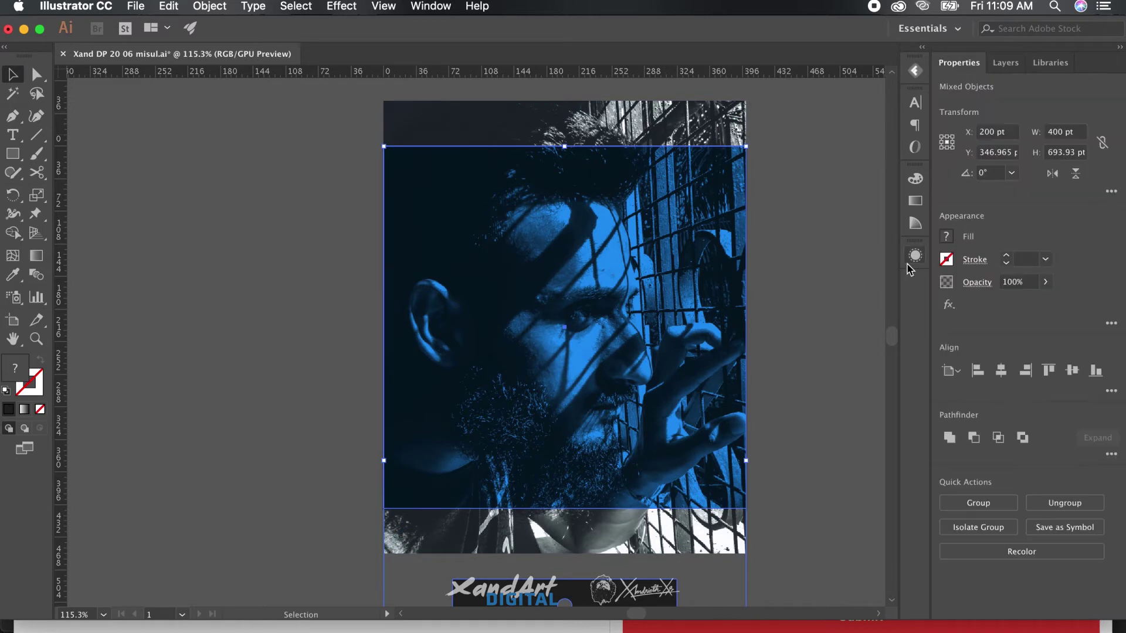
left_click(1072, 371)
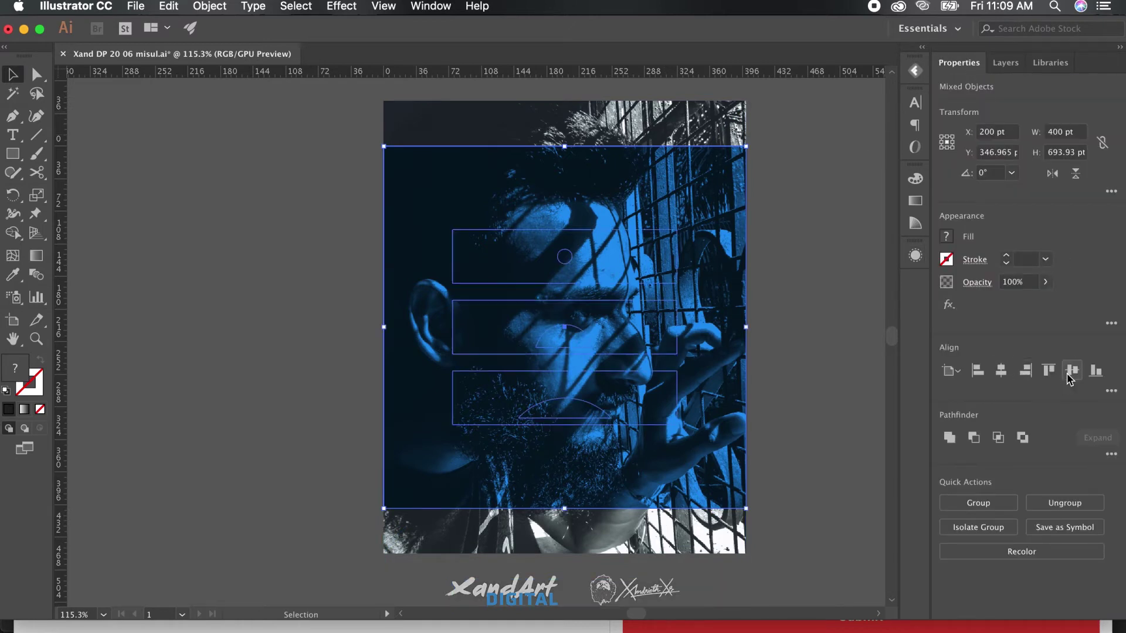
left_click(807, 307)
Zoom in on the artwork and select the three dark stripe shapes
left_click(723, 233)
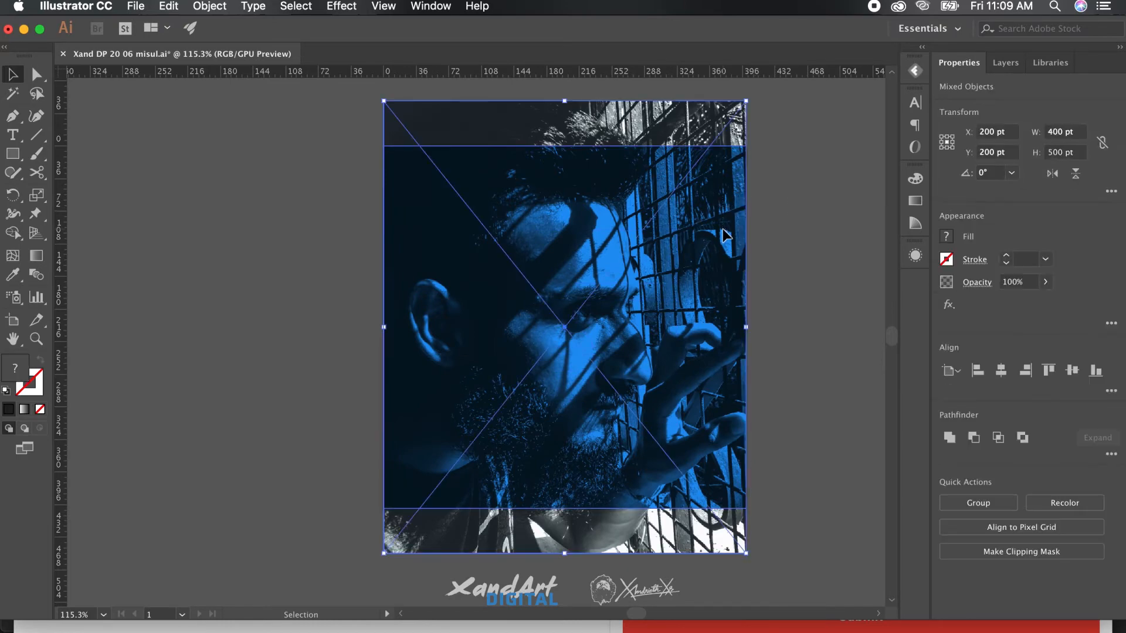
key("super+plus")
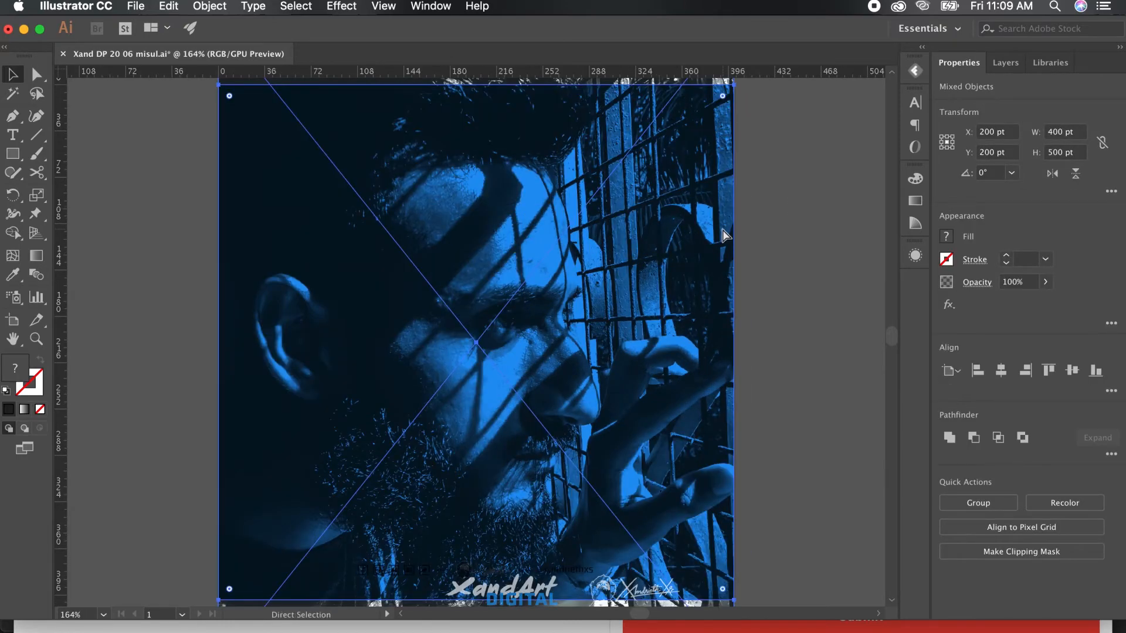
key("v")
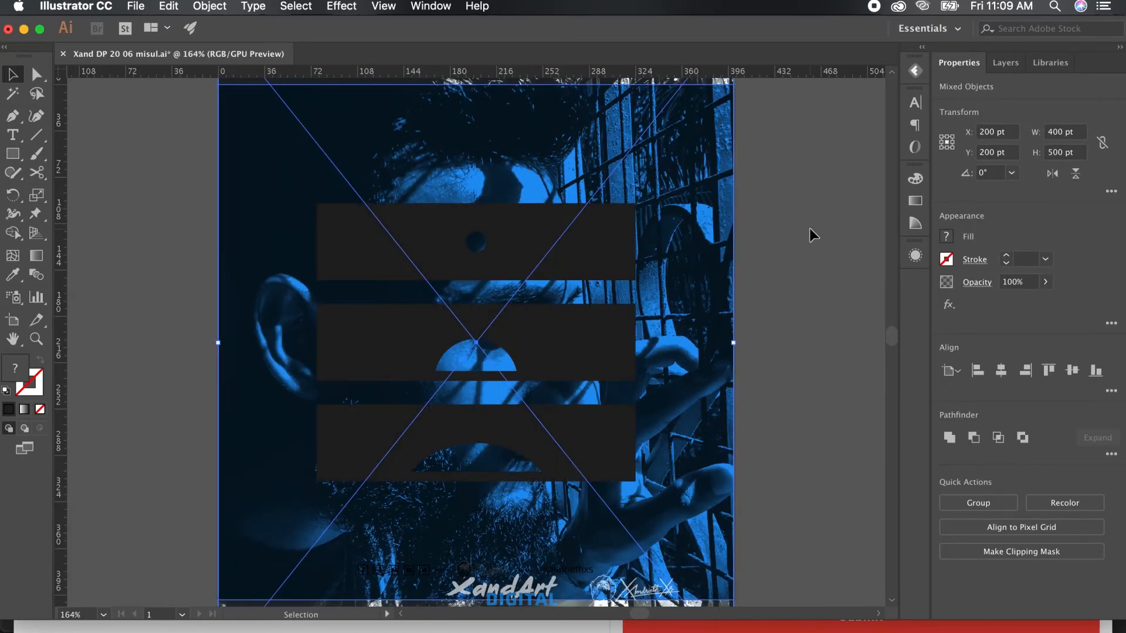
left_click(810, 236)
Enlarge the stripe compound shape slightly by its edge handle
left_click(589, 228)
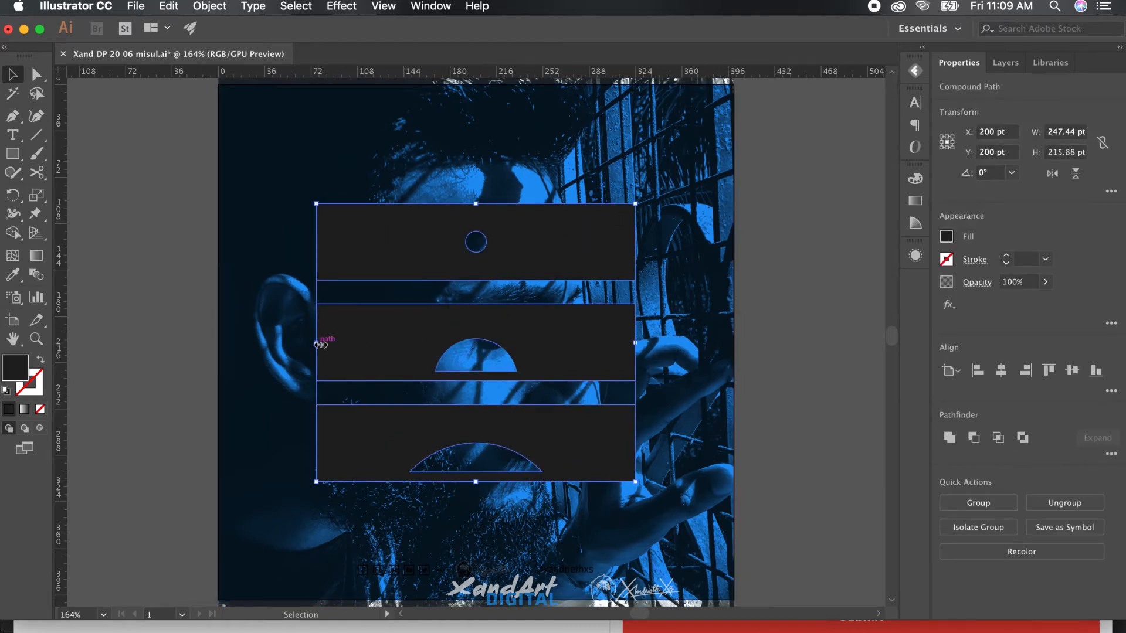
left_click_drag(322, 344, 313, 352)
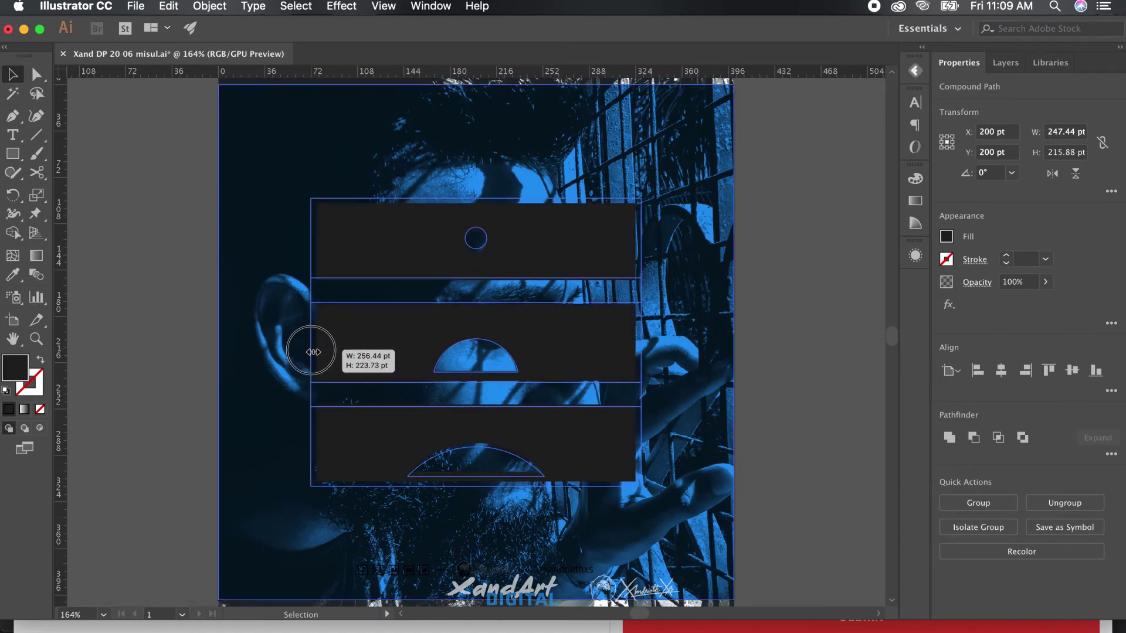
left_click(797, 286)
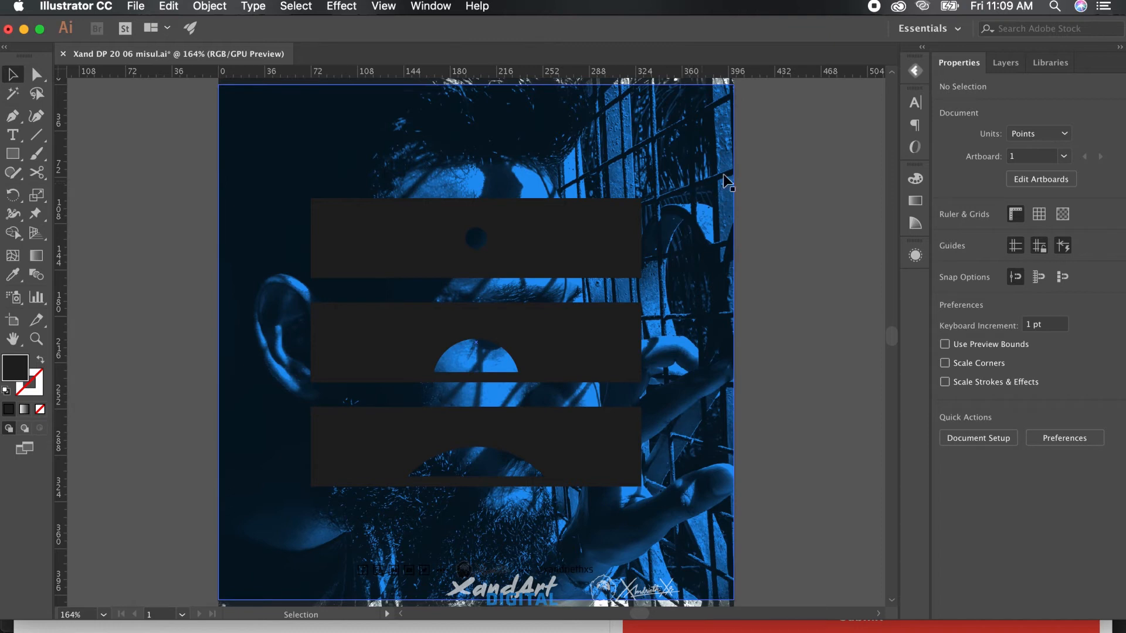
Shrink the portrait with the stripes down to about 256 pt wide
left_click(704, 220)
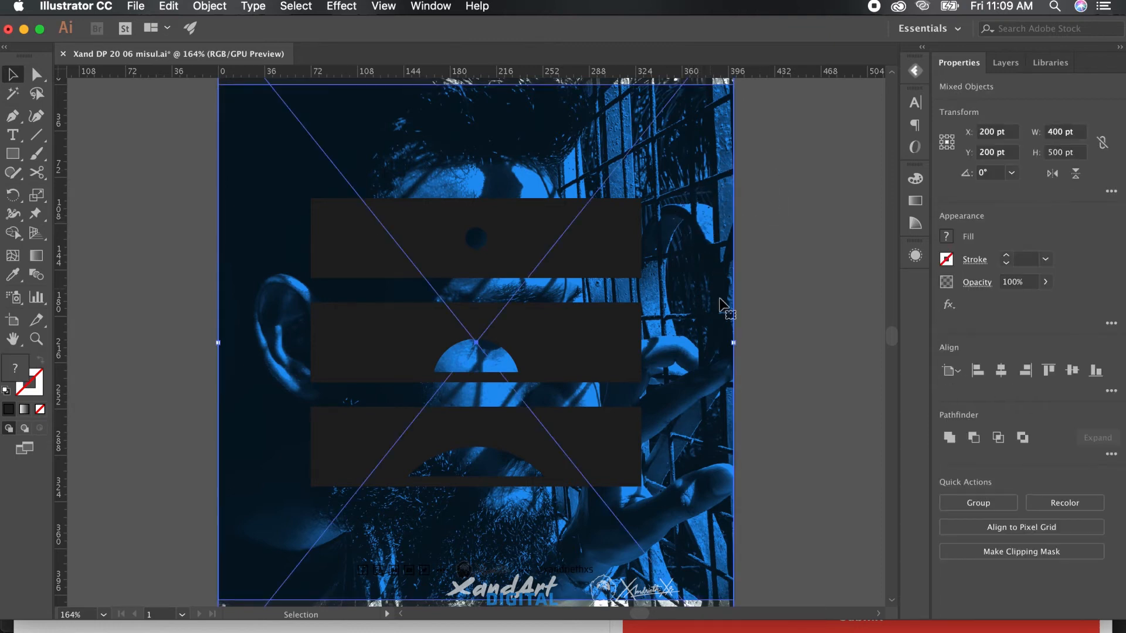
left_click_drag(733, 345, 647, 348)
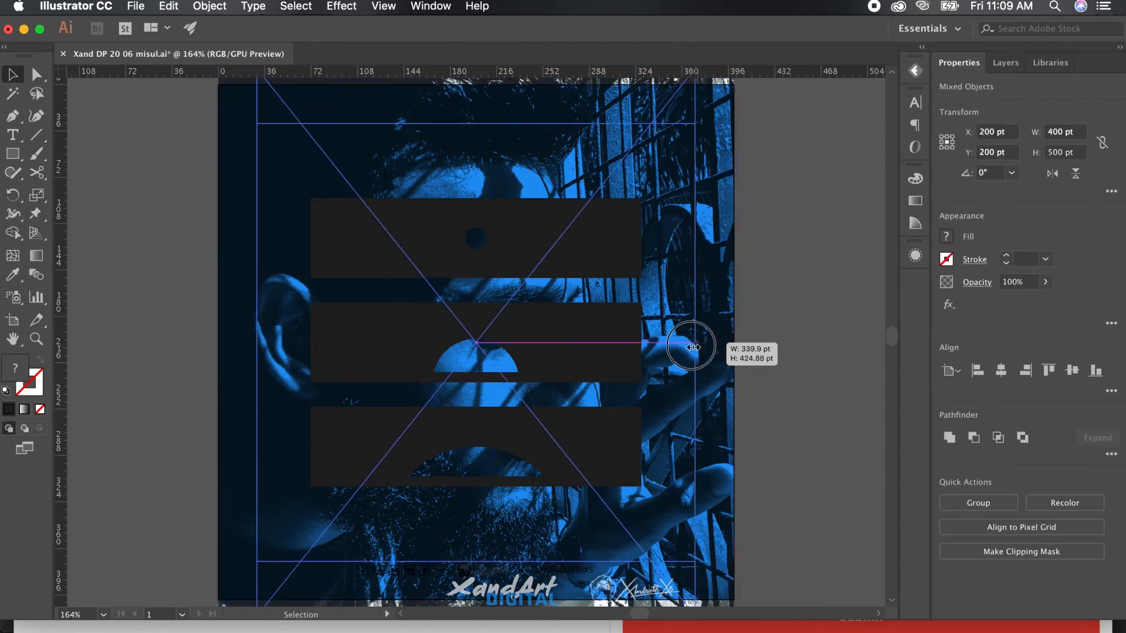
left_click_drag(646, 347, 643, 346)
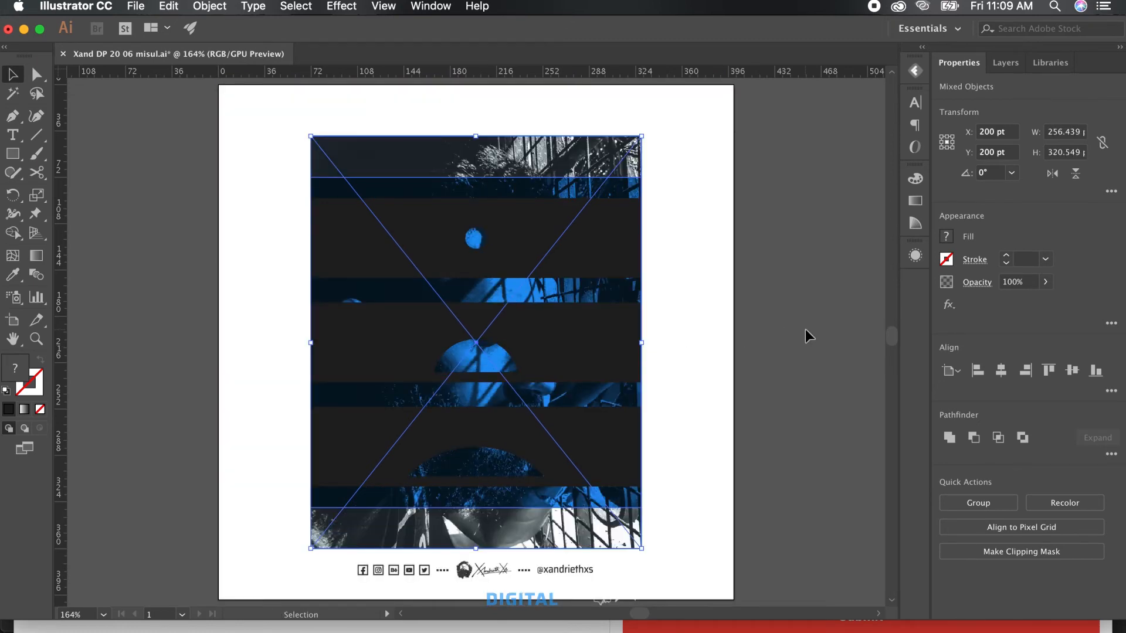
Make a clipping mask so the portrait shows only inside the three stripe bars
right_click(594, 235)
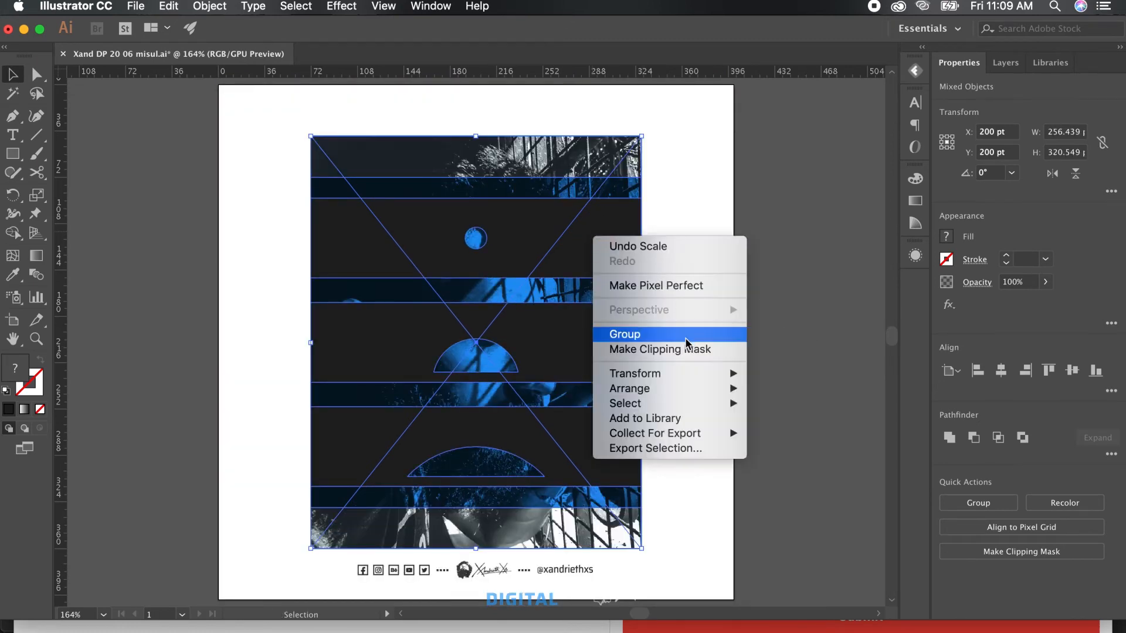
left_click(660, 350)
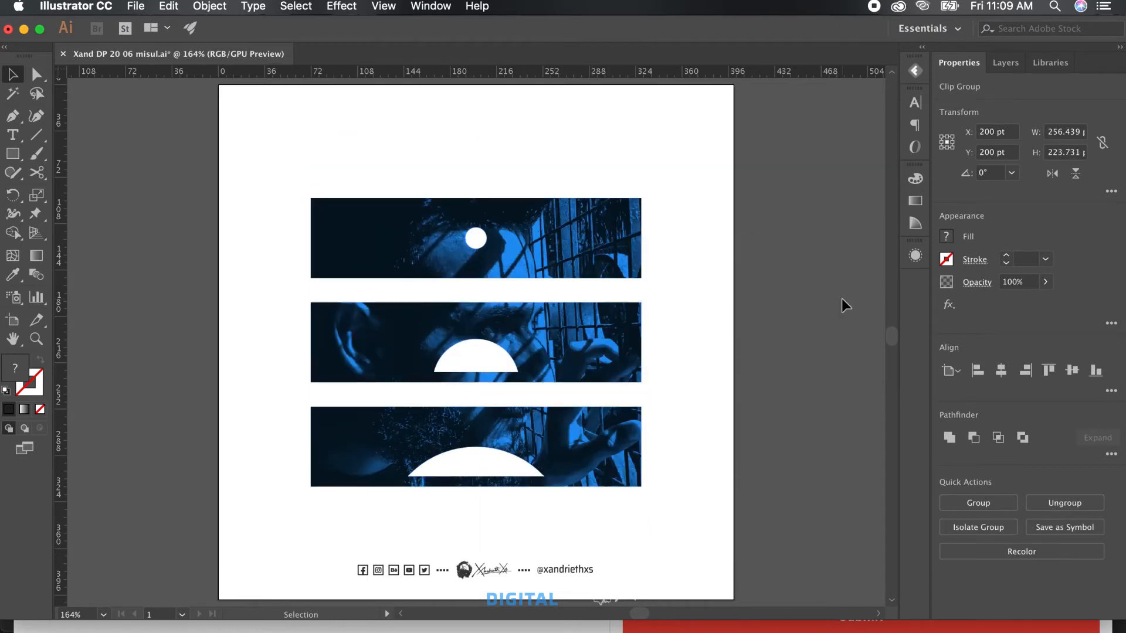
left_click(842, 305)
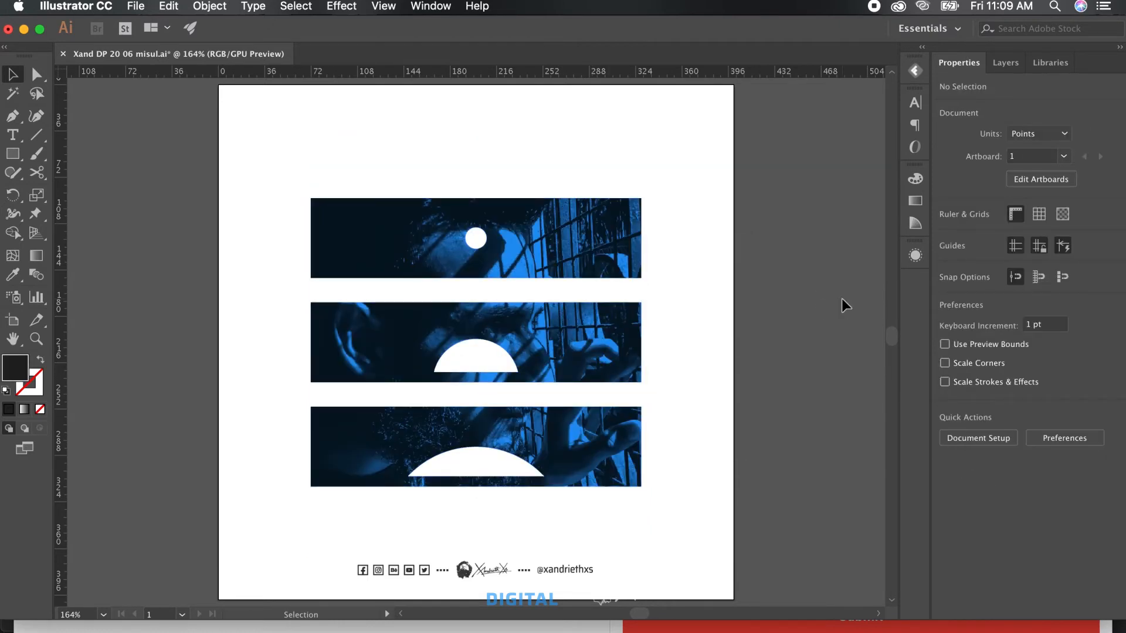
Target the linked portrait image inside the Clip Group via the Layers panel
left_click(1007, 63)
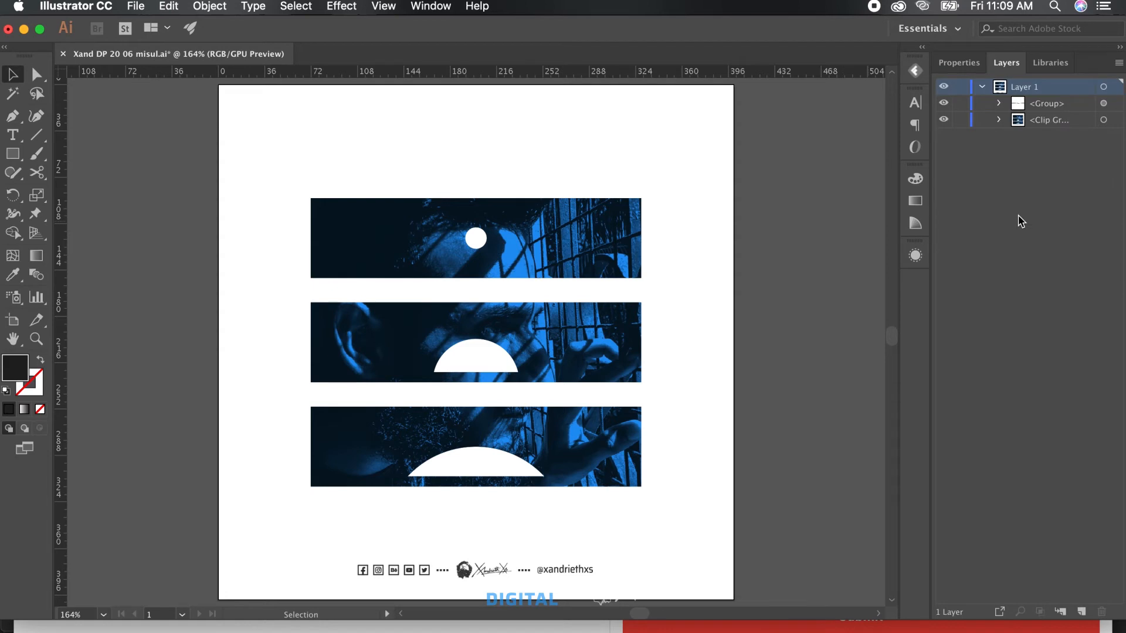
left_click(998, 120)
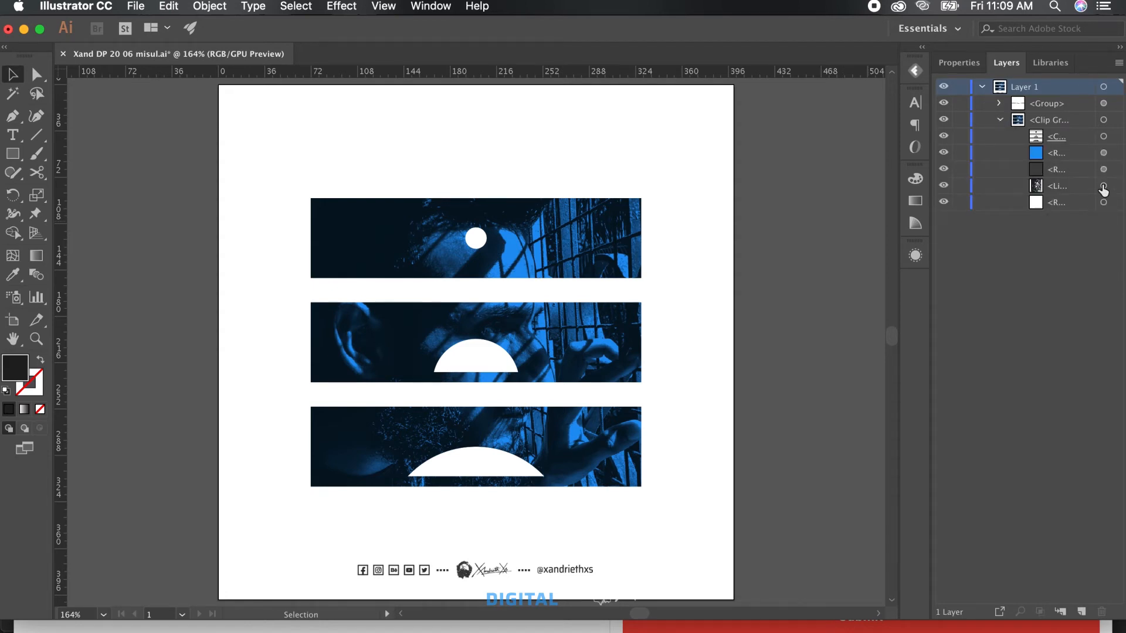
left_click(1104, 186)
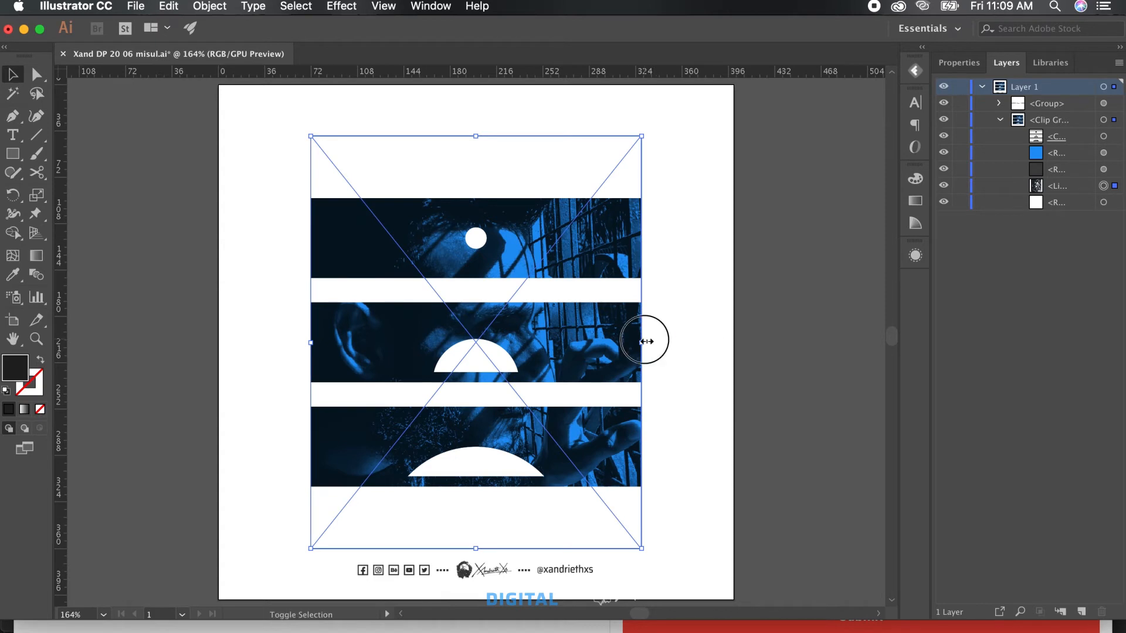
Scale the portrait up from its center to reframe the face, then save the document
left_click_drag(642, 341, 663, 341)
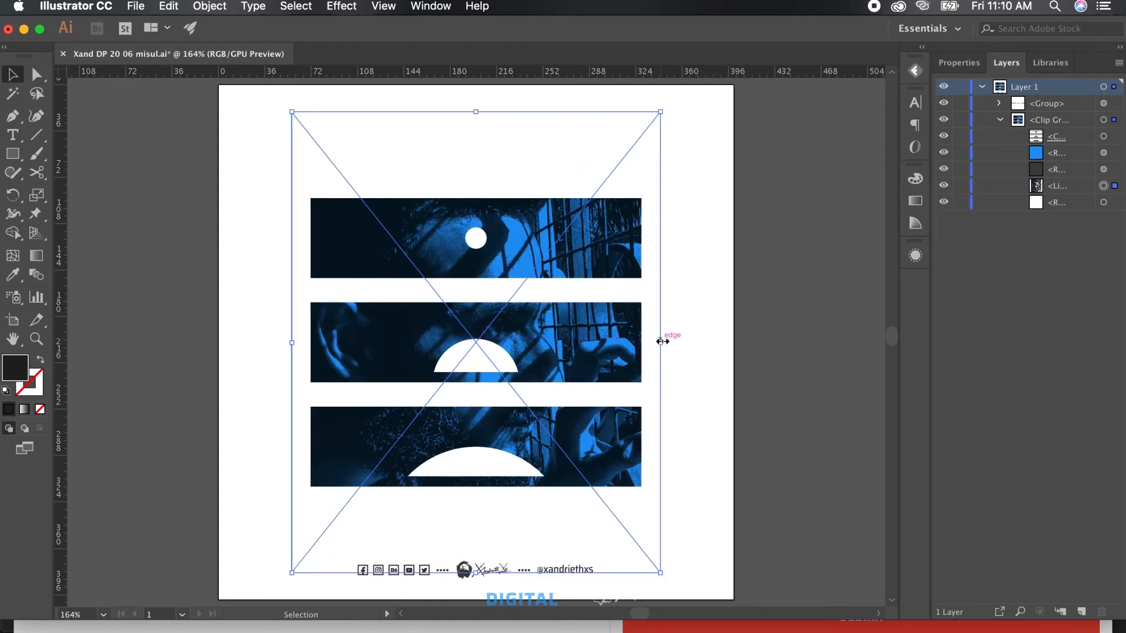
left_click_drag(663, 341, 676, 342)
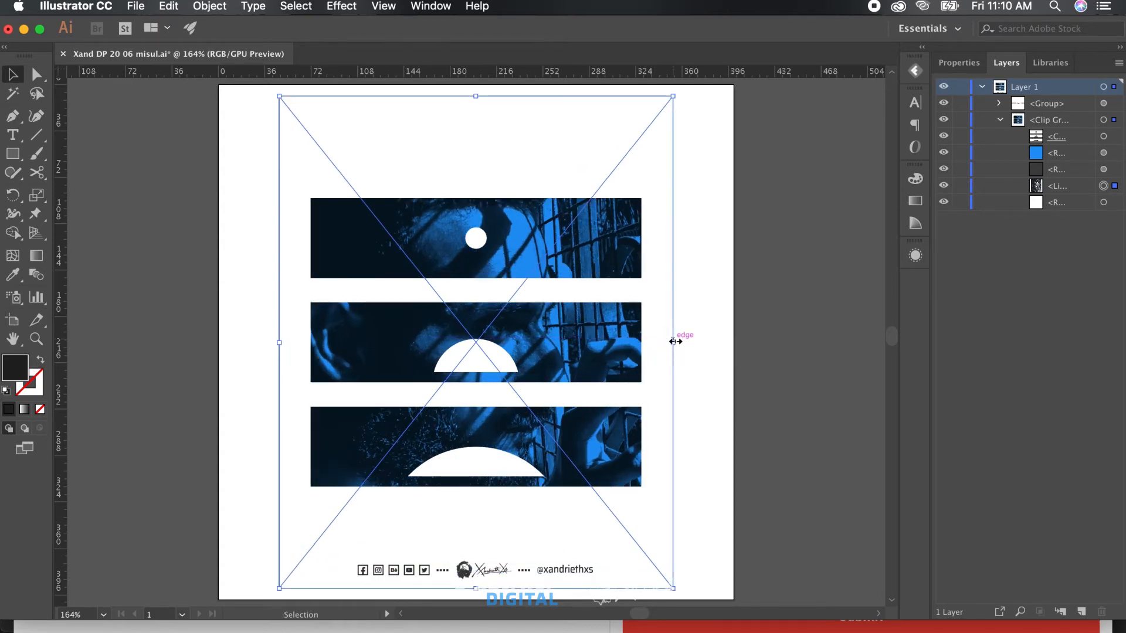
left_click_drag(675, 342, 664, 342)
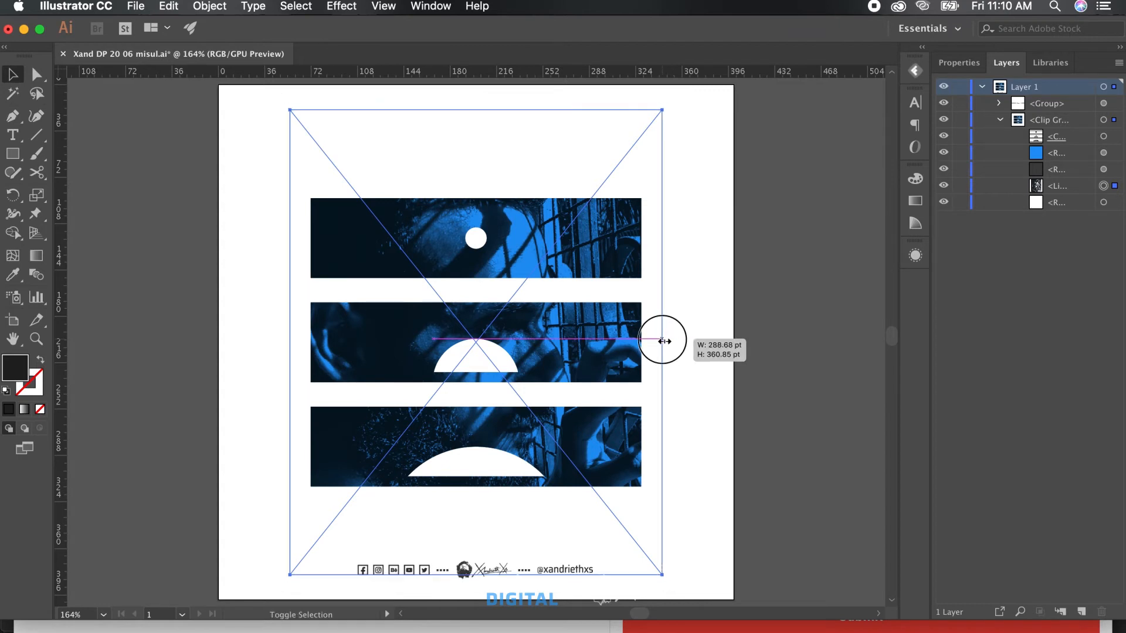
left_click(804, 344)
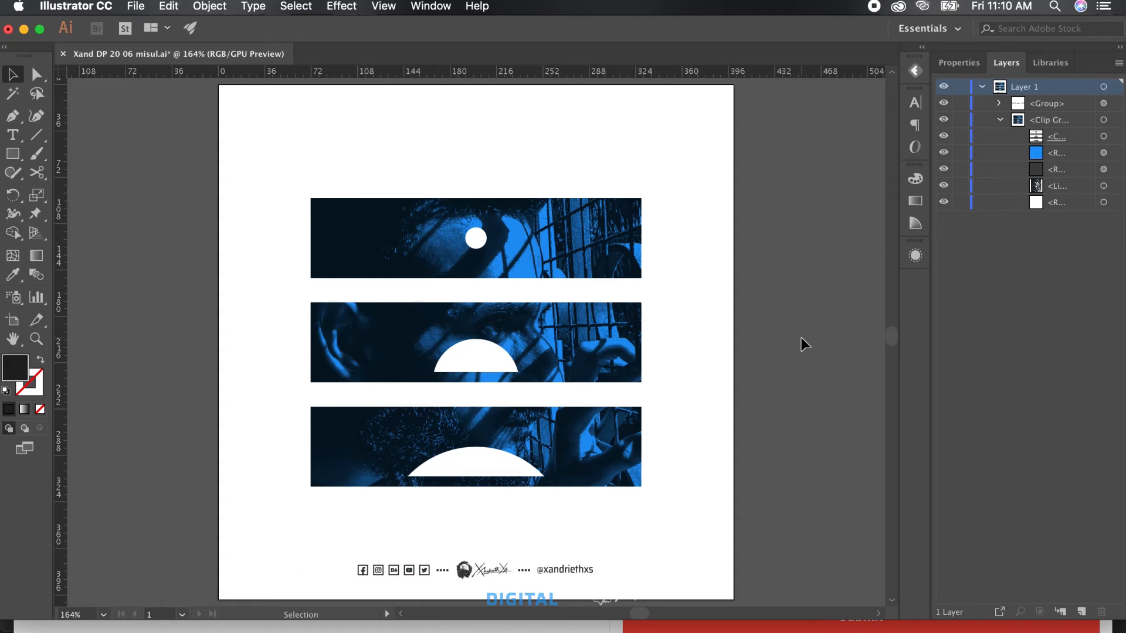
key("a")
key("super+s")
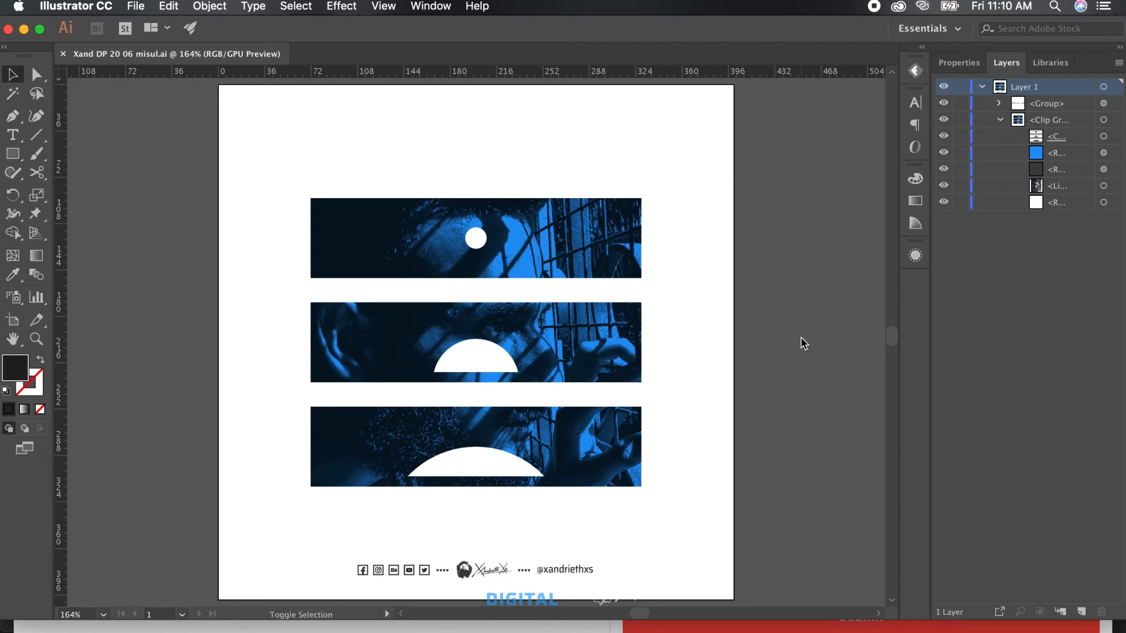
Export the artwork as a maximum-quality 300 ppi JPEG
key("super+alt+e")
left_click(584, 383)
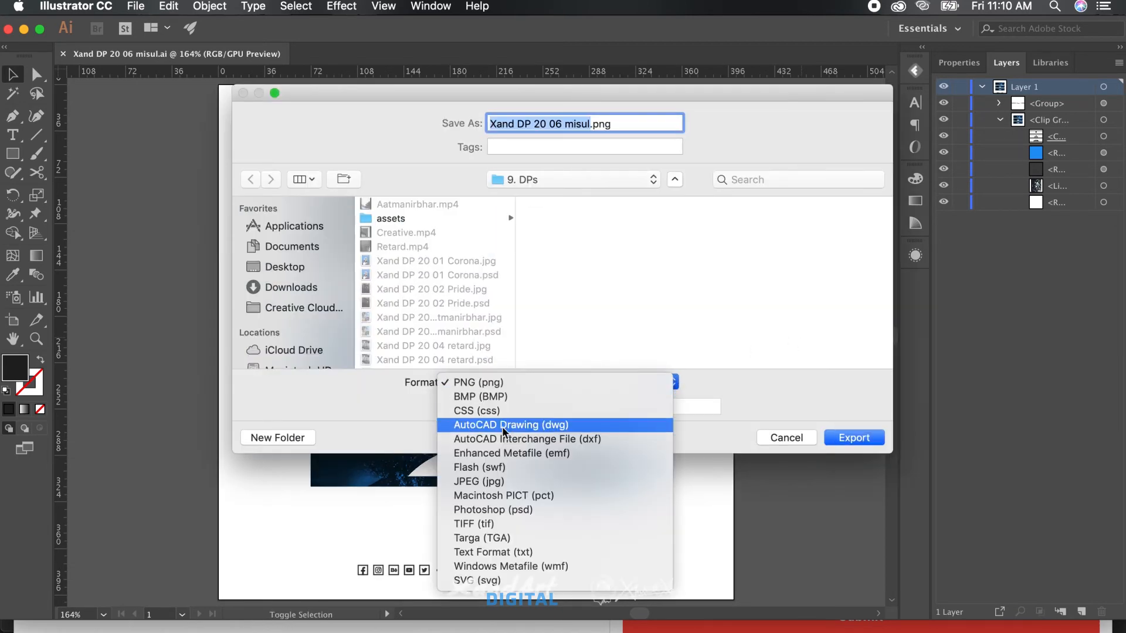
left_click(498, 483)
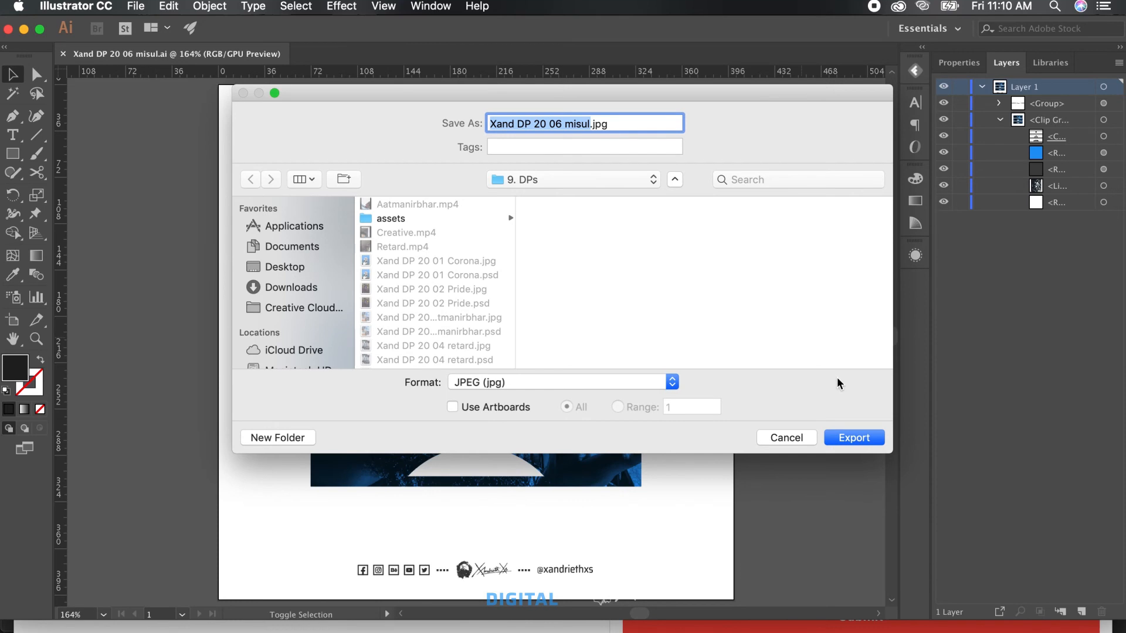
left_click(853, 437)
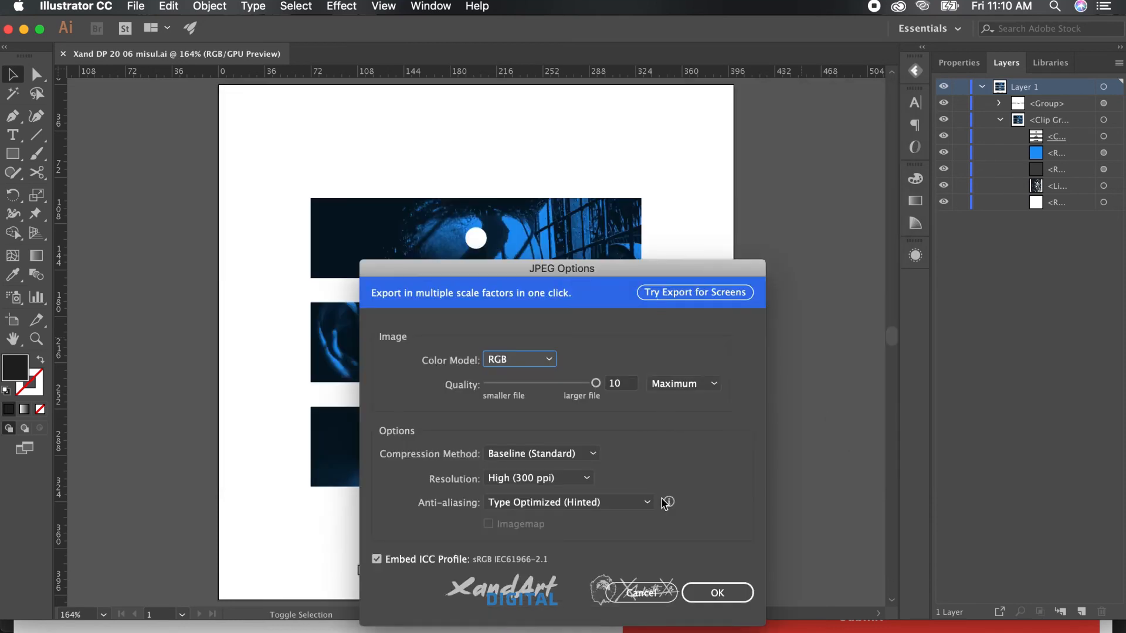
left_click(718, 593)
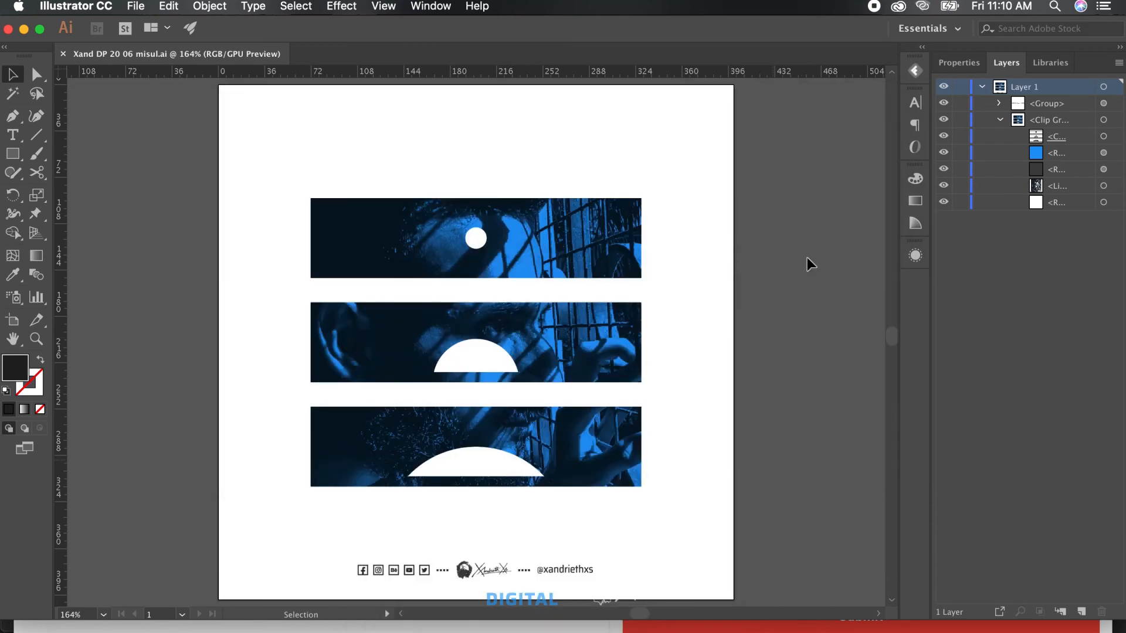